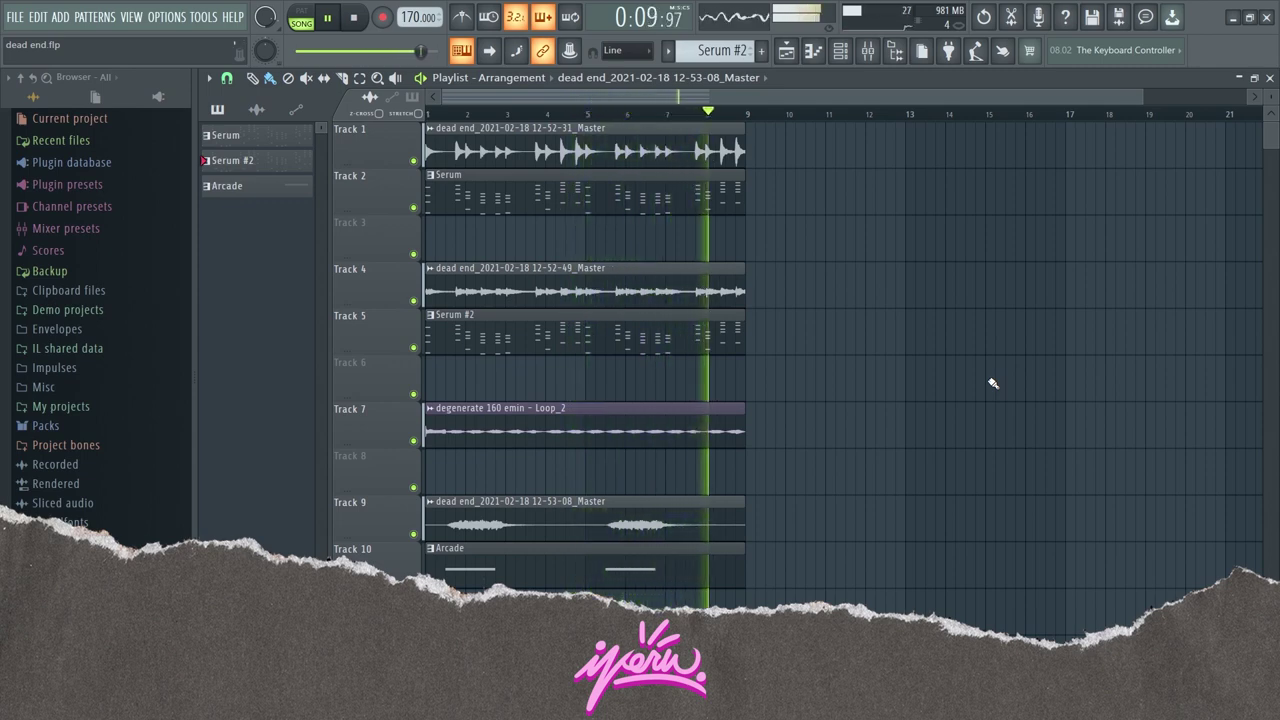
# Stop the looping playback of the 'dead end' project
pyautogui.press('space')
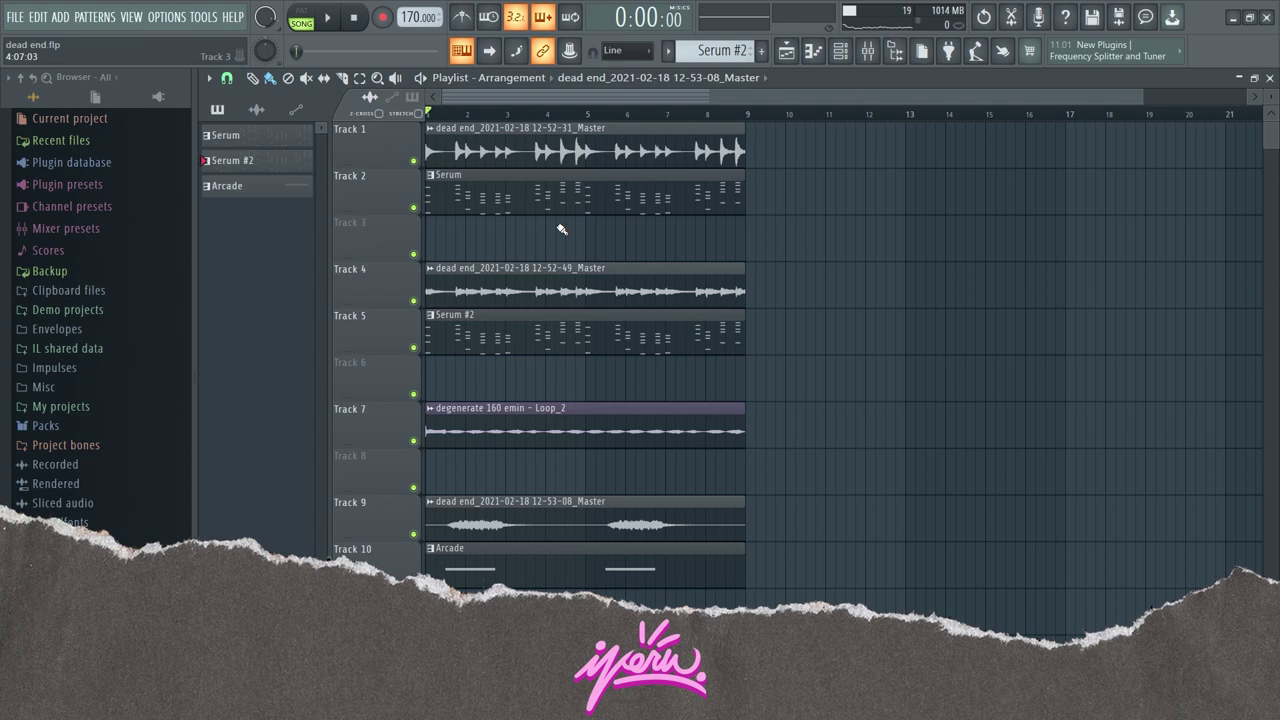
# Solo Track 1 with Track 2 unmuted and play the two top layers, then stop
pyautogui.rightClick(413, 160)
pyautogui.click(412, 207)
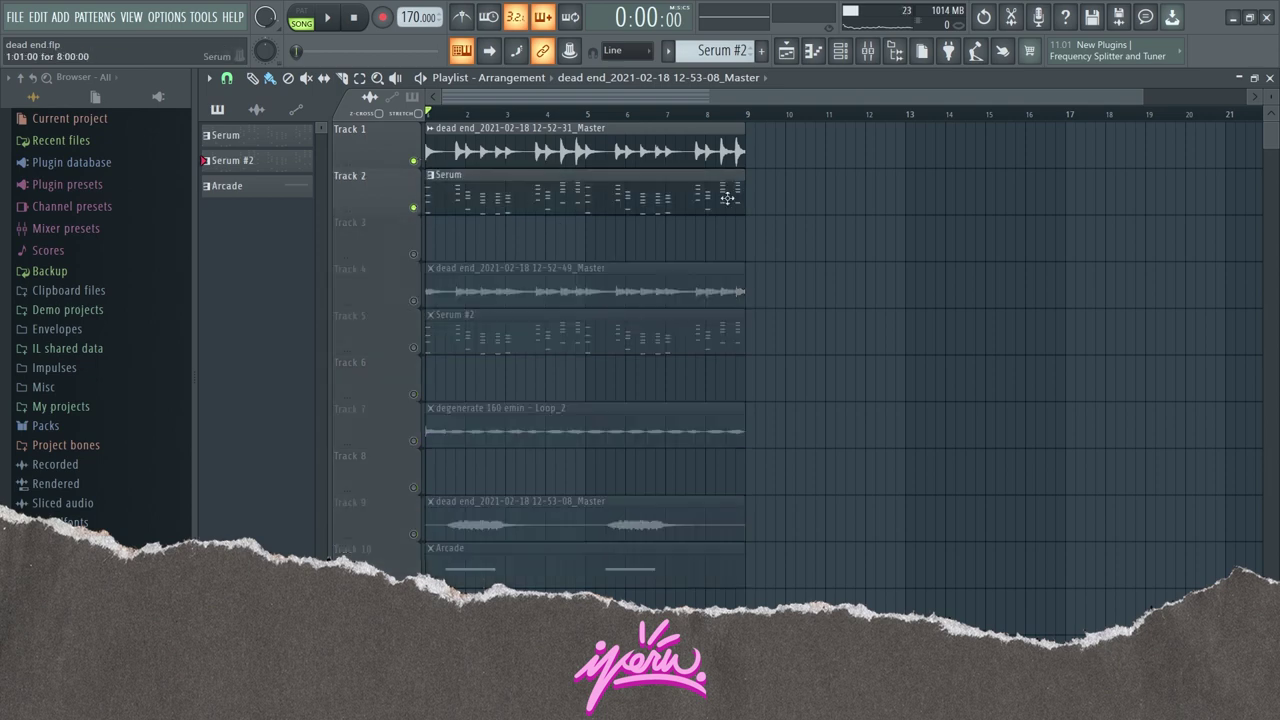
pyautogui.press('space')
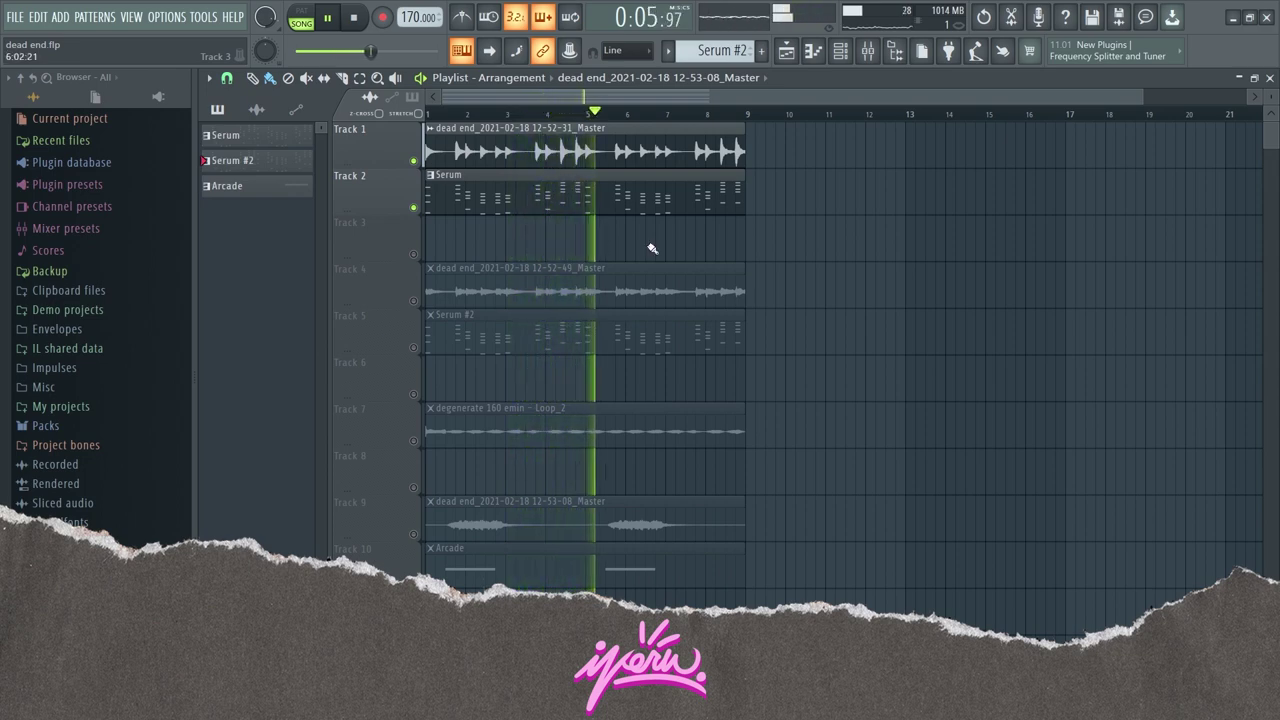
pyautogui.press('space')
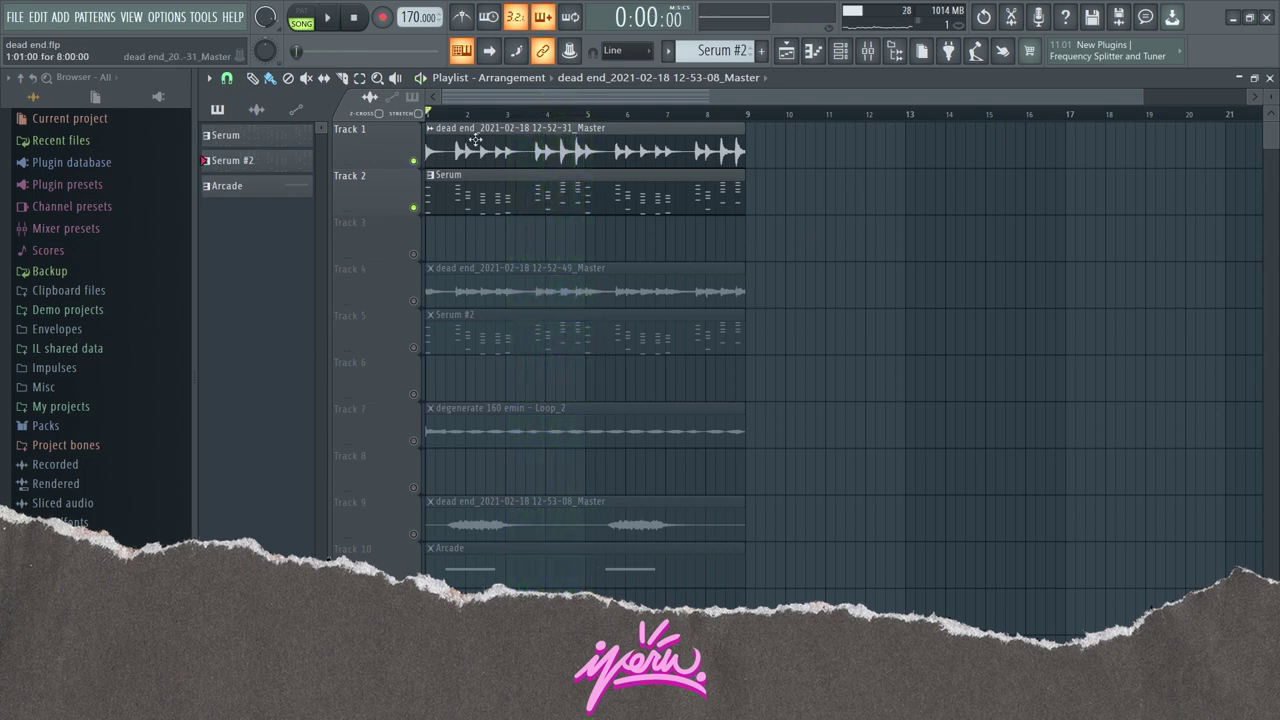
# Audition Track 4 together with Track 5's Serum #2 layer, then stop playback
pyautogui.rightClick(414, 301)
pyautogui.click(413, 347)
pyautogui.press('space')
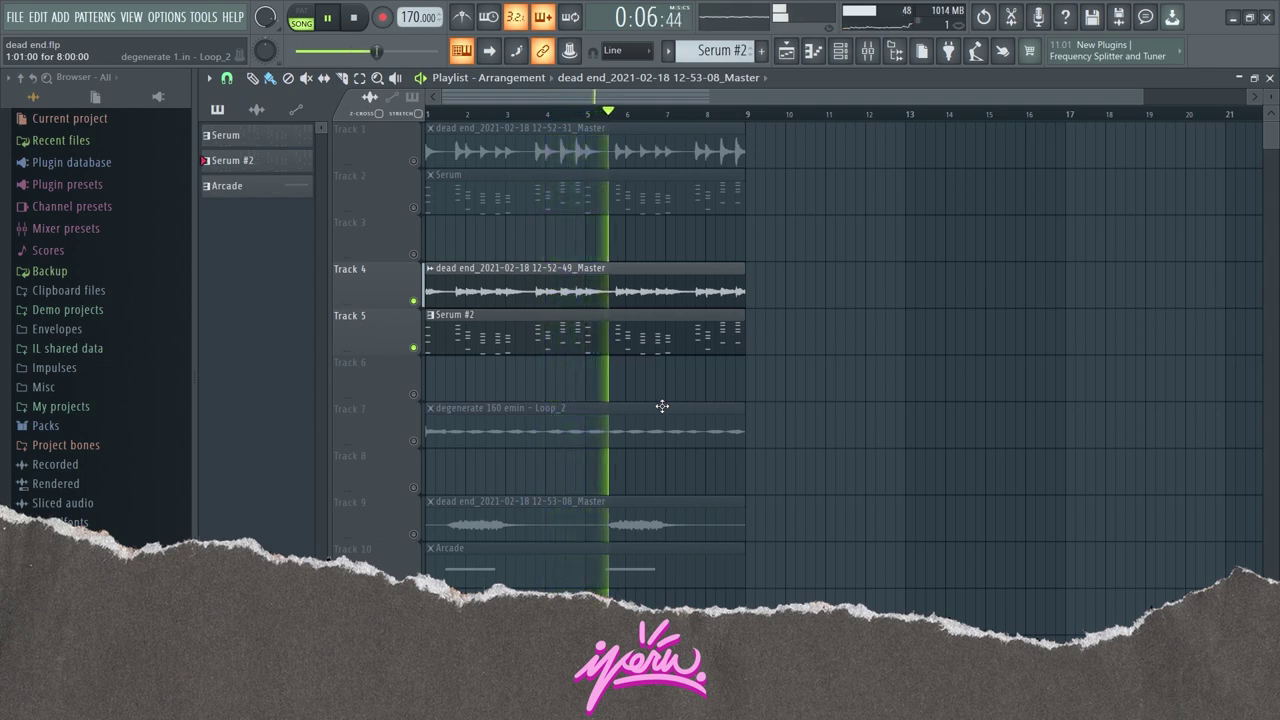
pyautogui.press('space')
# Isolate and play the degenerate 160 emin loop on Track 7, then stop
pyautogui.click(609, 405)
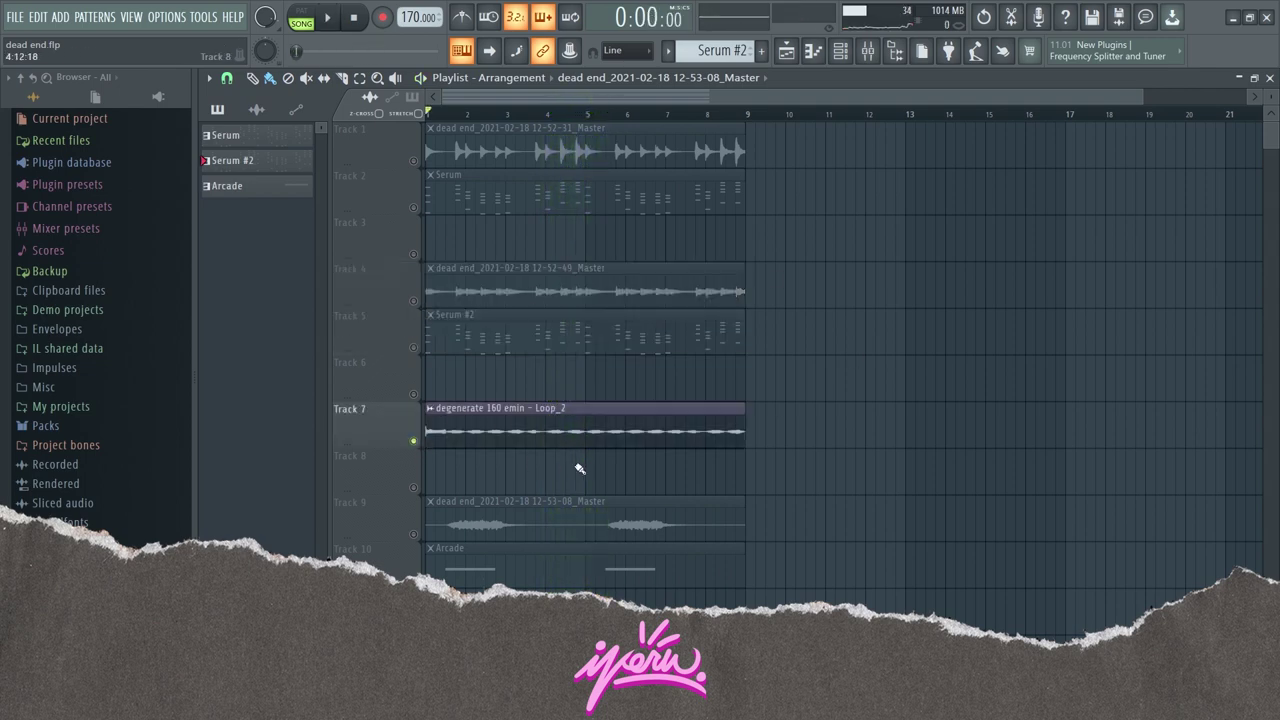
pyautogui.press('space')
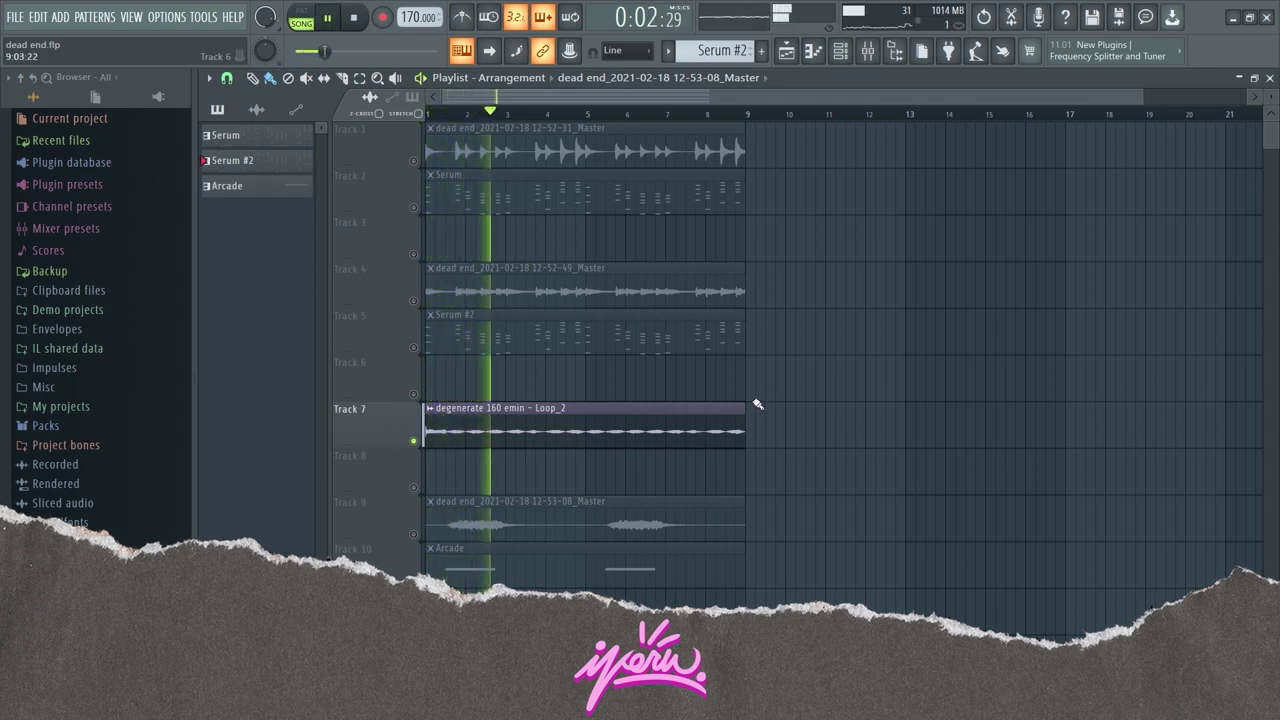
pyautogui.press('space')
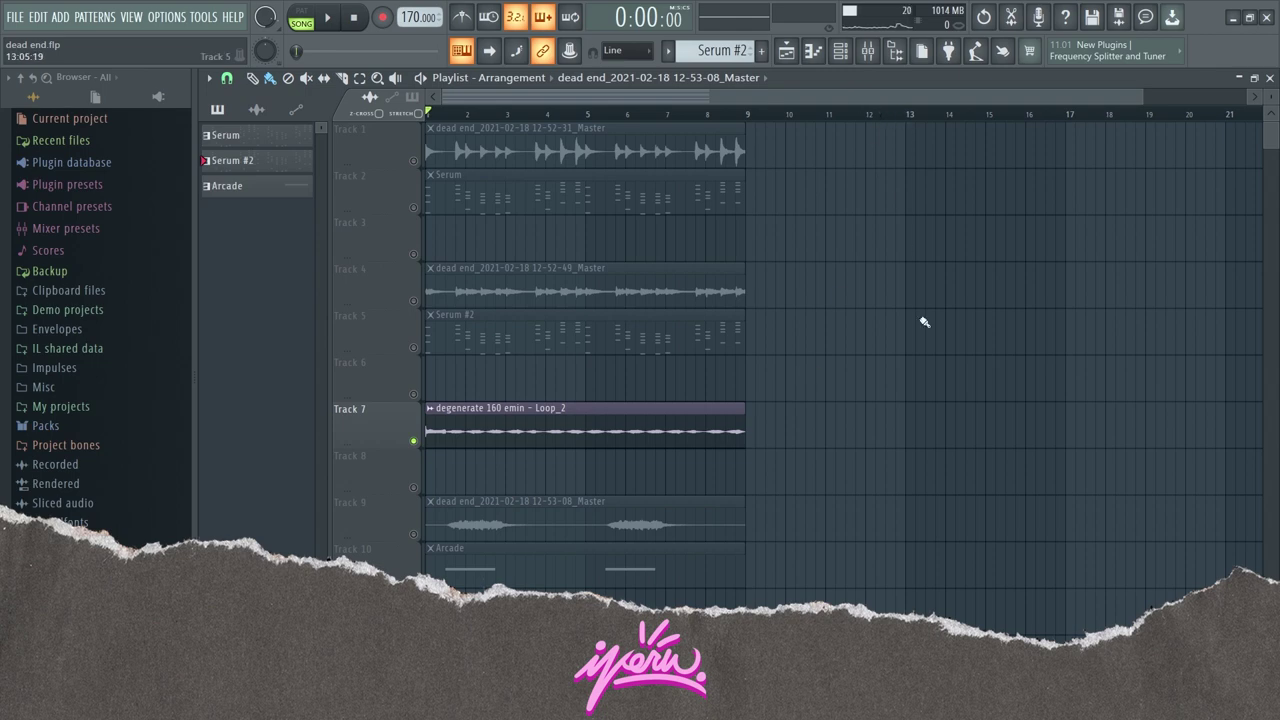
# Solo Track 9 and play its audio loop
pyautogui.rightClick(413, 534)
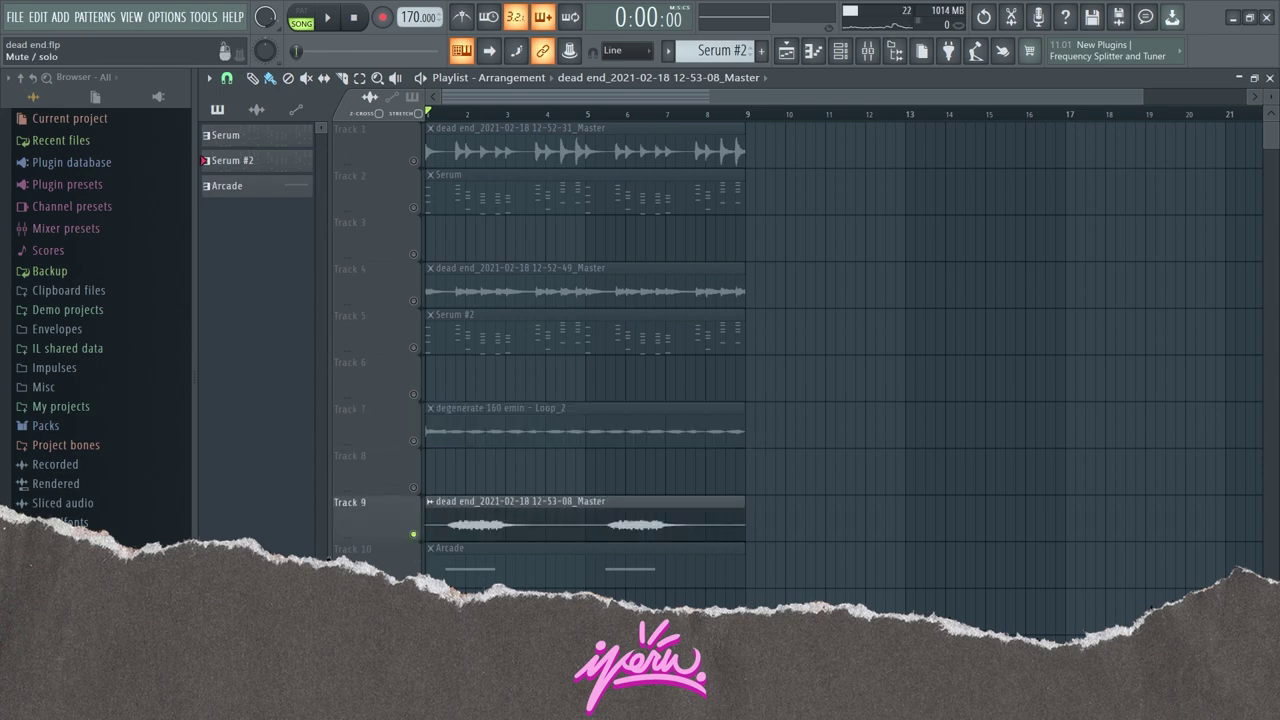
pyautogui.press('space')
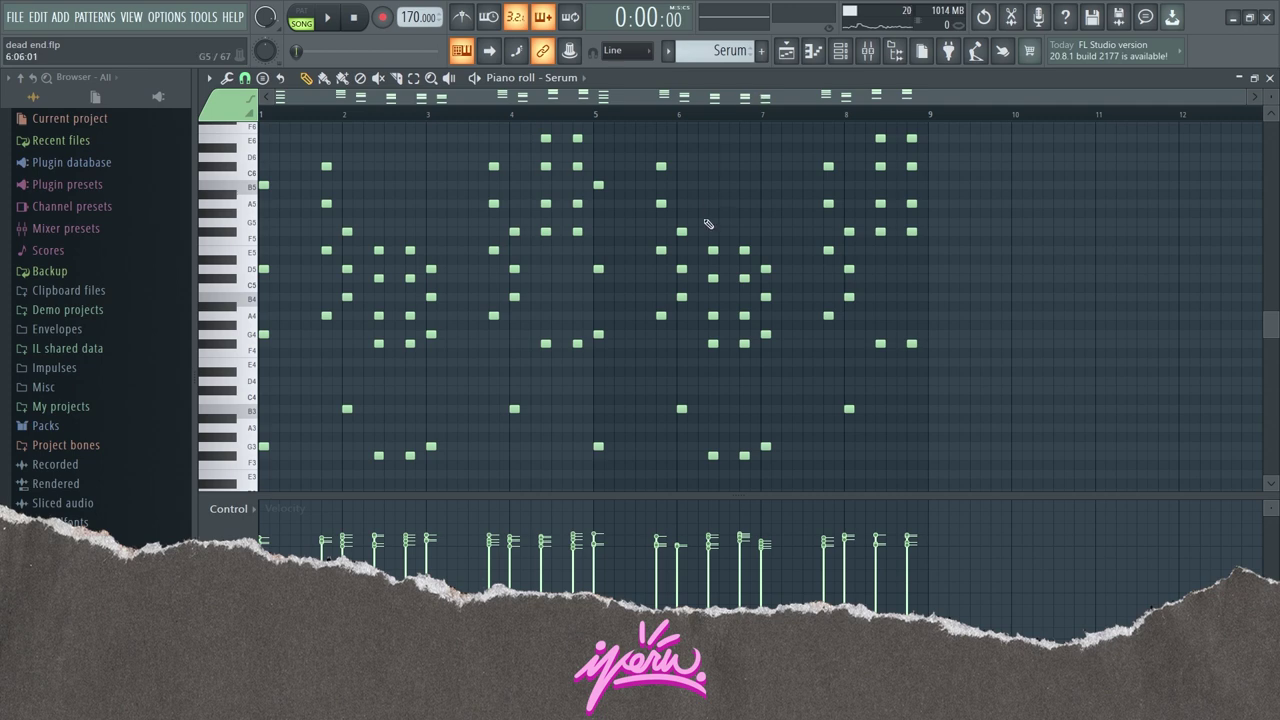
pyautogui.keyDown('ctrl'); pyautogui.scroll(6, 306, 380); pyautogui.keyUp('ctrl')
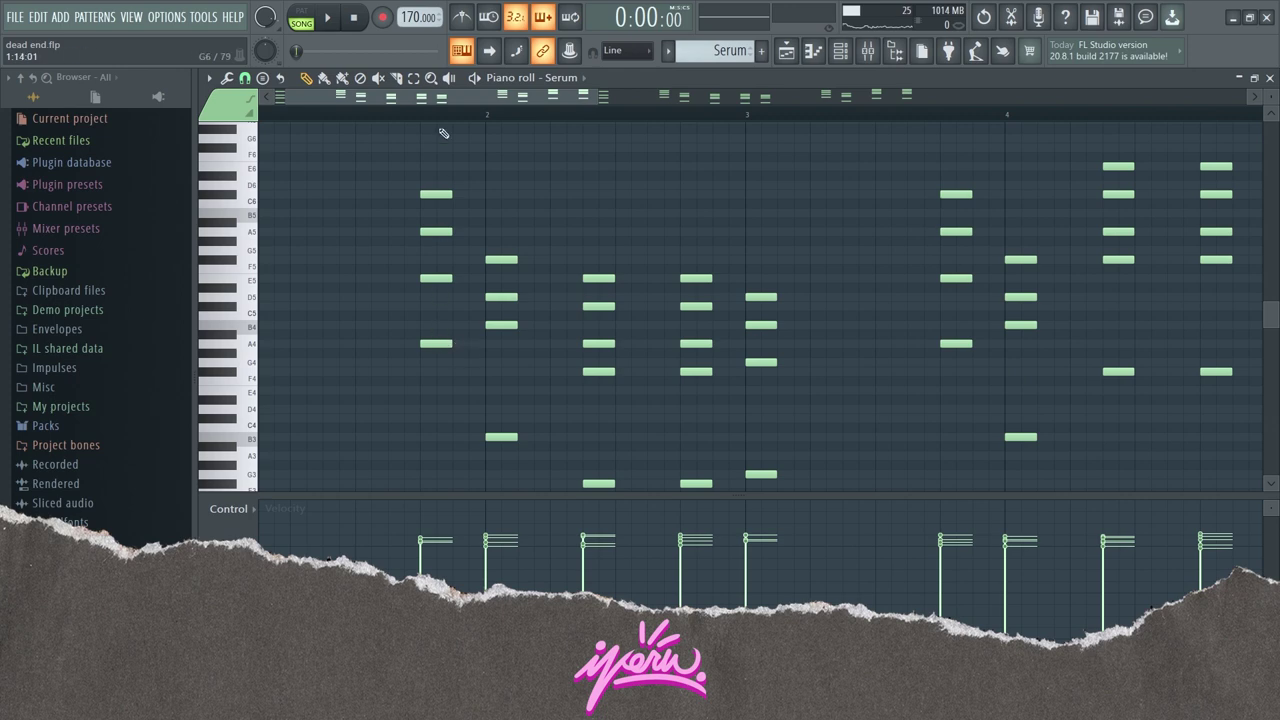
pyautogui.hscroll(-1, 448, 180)
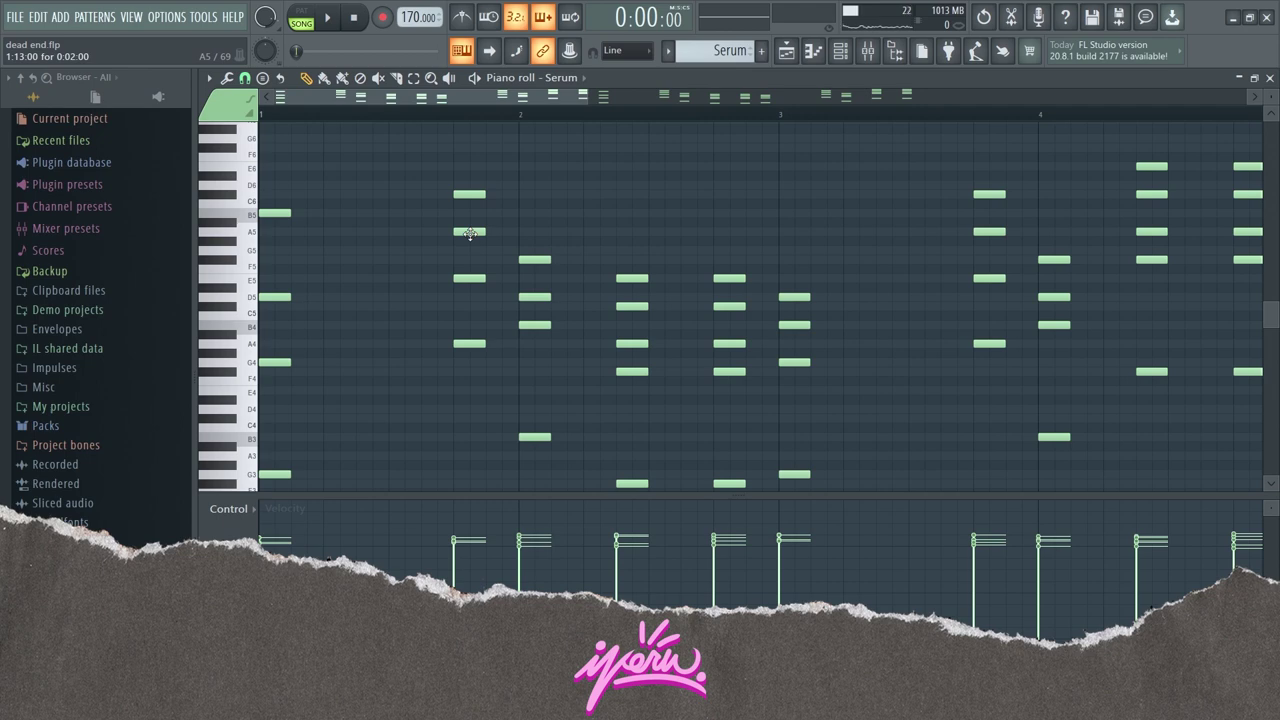
pyautogui.click(470, 233)
pyautogui.click(467, 194)
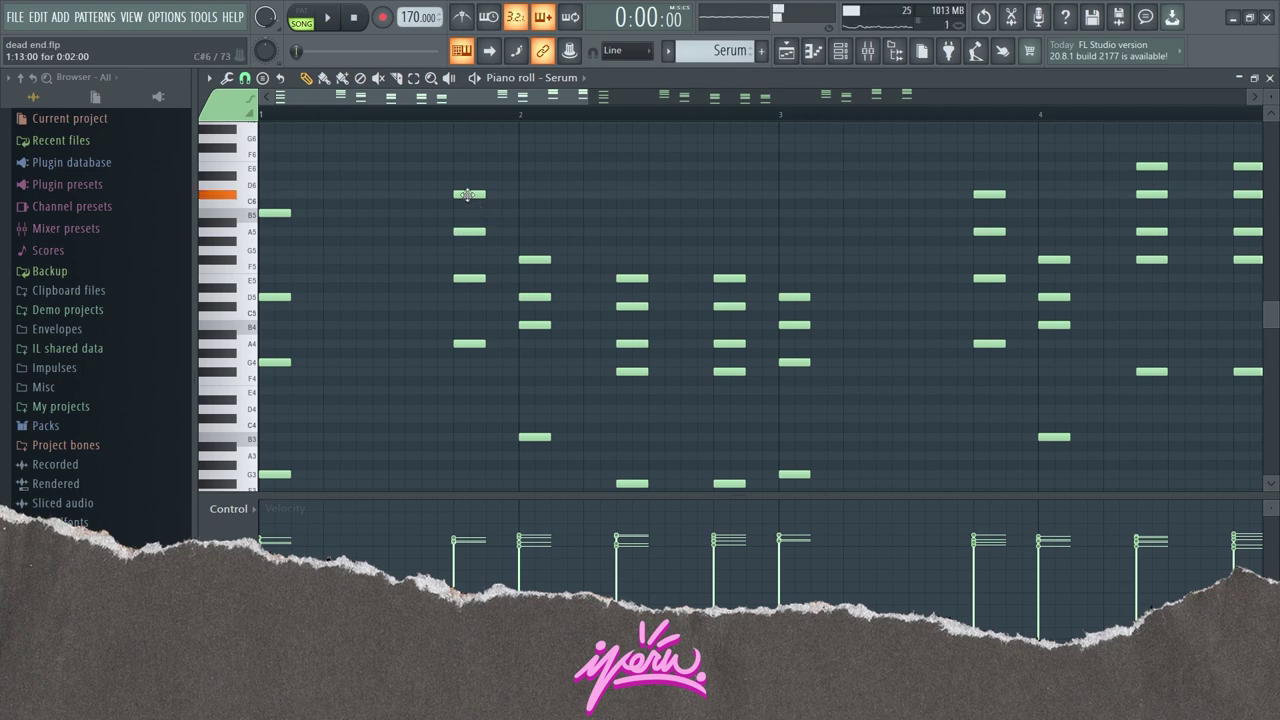
pyautogui.click(459, 170)
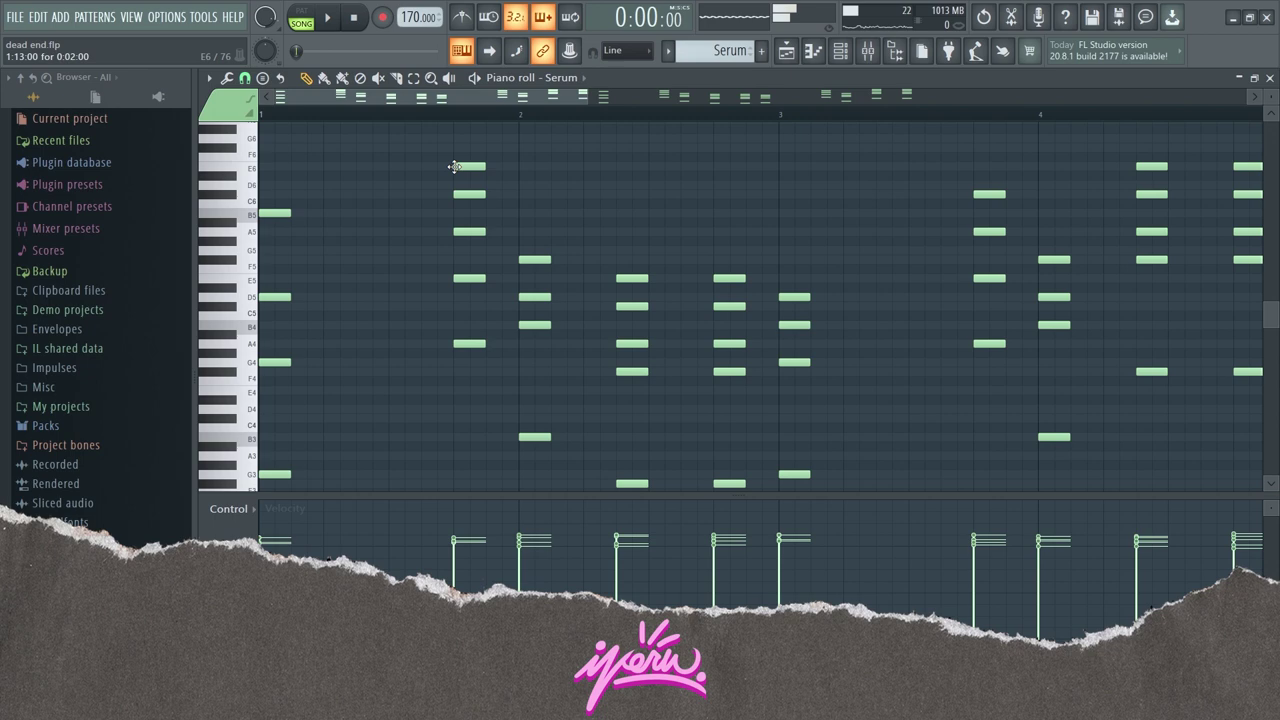
pyautogui.moveTo(462, 170); pyautogui.dragTo(510, 285)
pyautogui.scroll(-2, 471, 214)
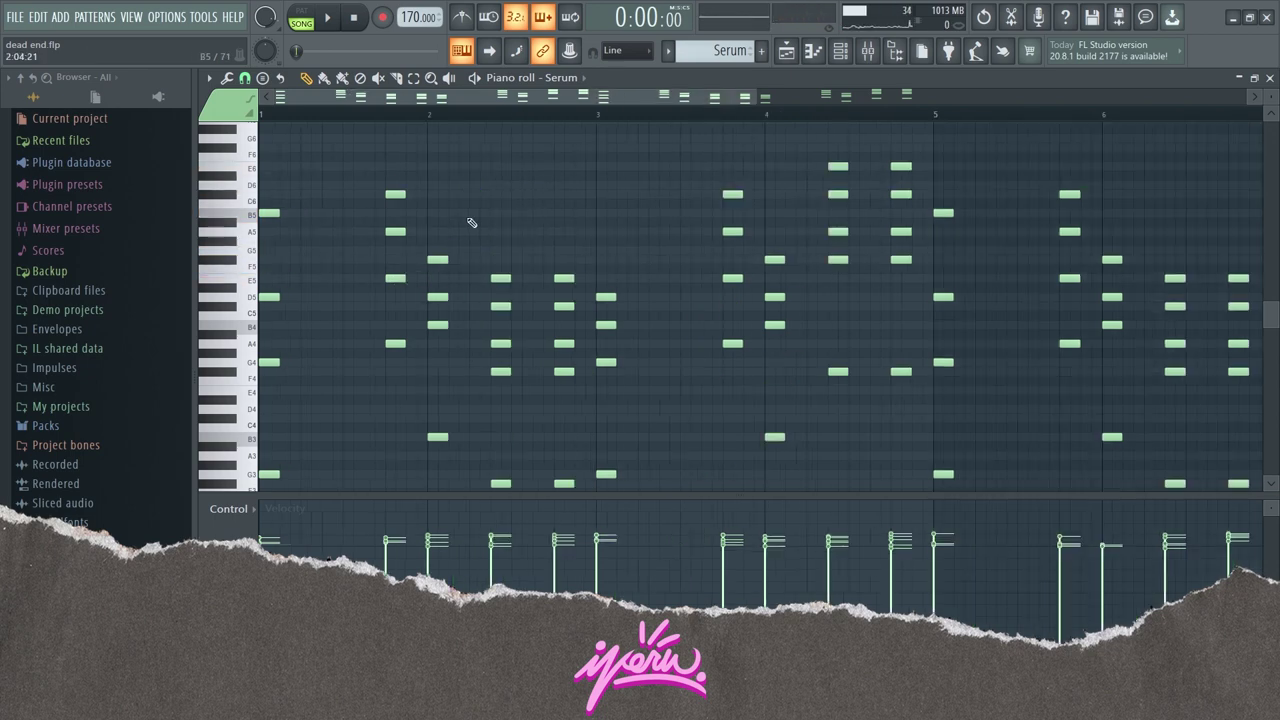
pyautogui.scroll(-3, 449, 251)
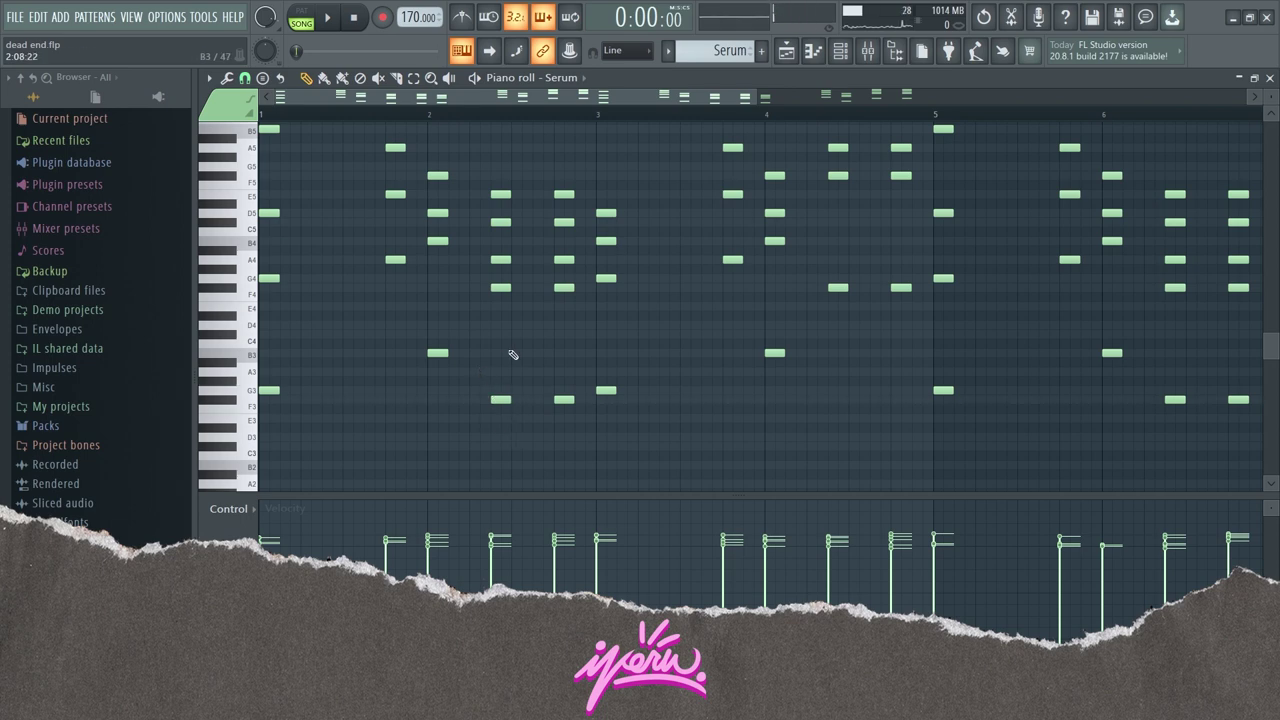
pyautogui.scroll(5, 509, 354)
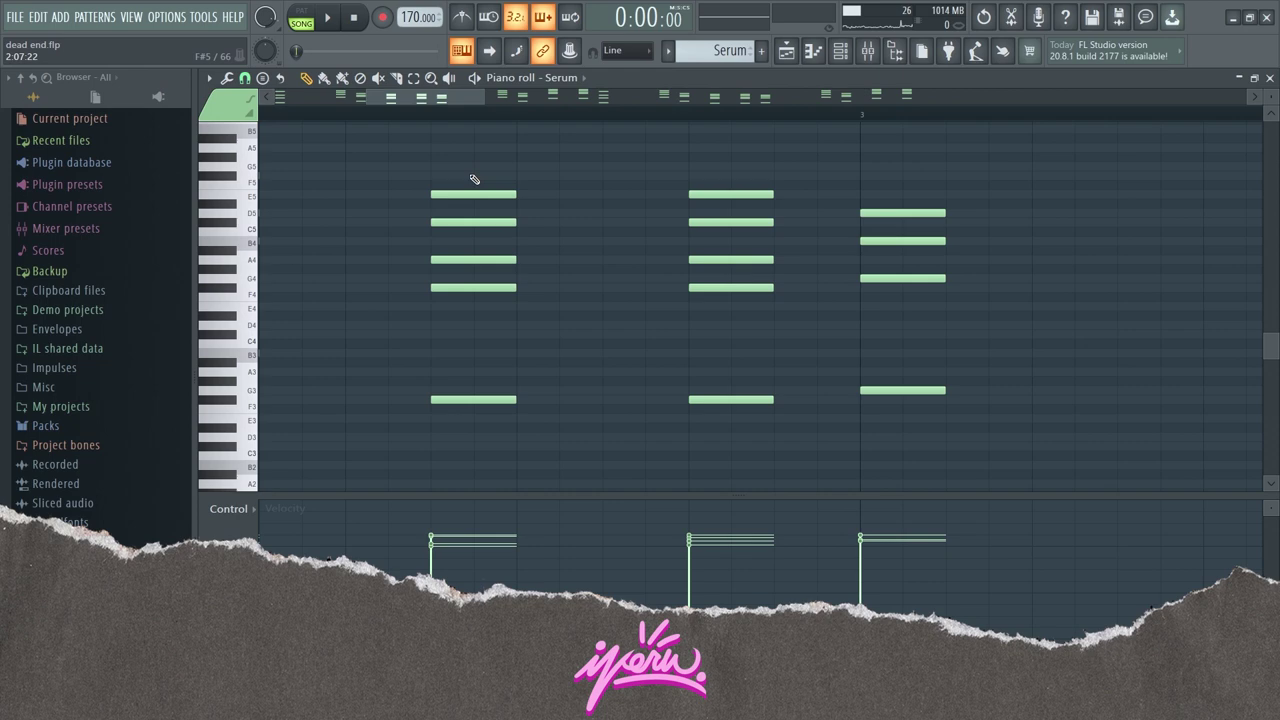
# Inspect the E5 note's properties, select and deselect note groups, then show the Playlist
pyautogui.doubleClick(459, 196)
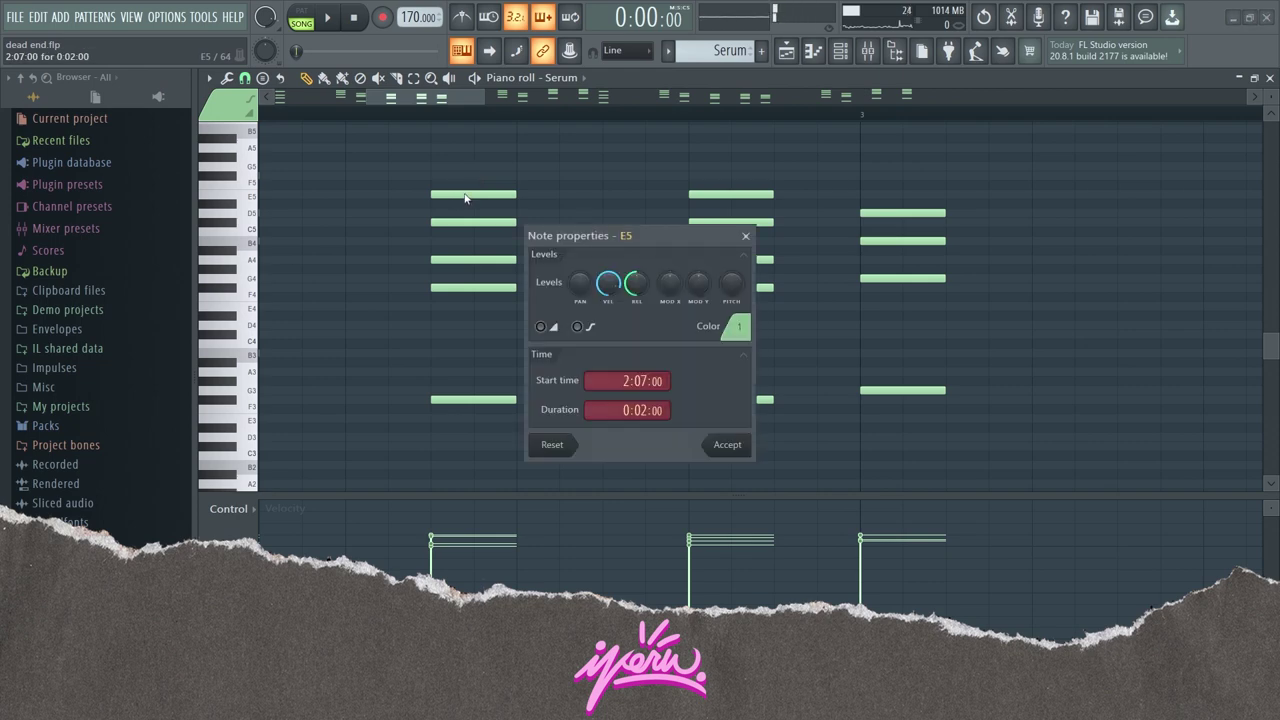
pyautogui.press('Escape')
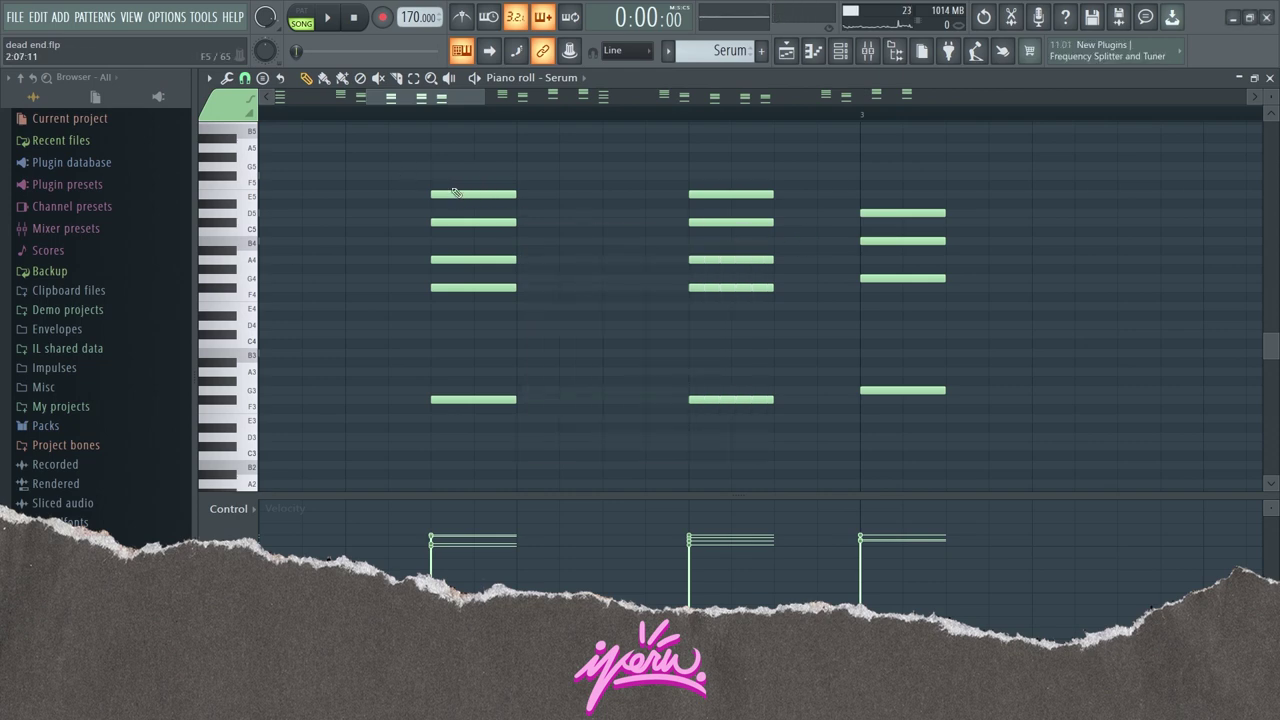
pyautogui.moveTo(439, 105); pyautogui.dragTo(570, 402)
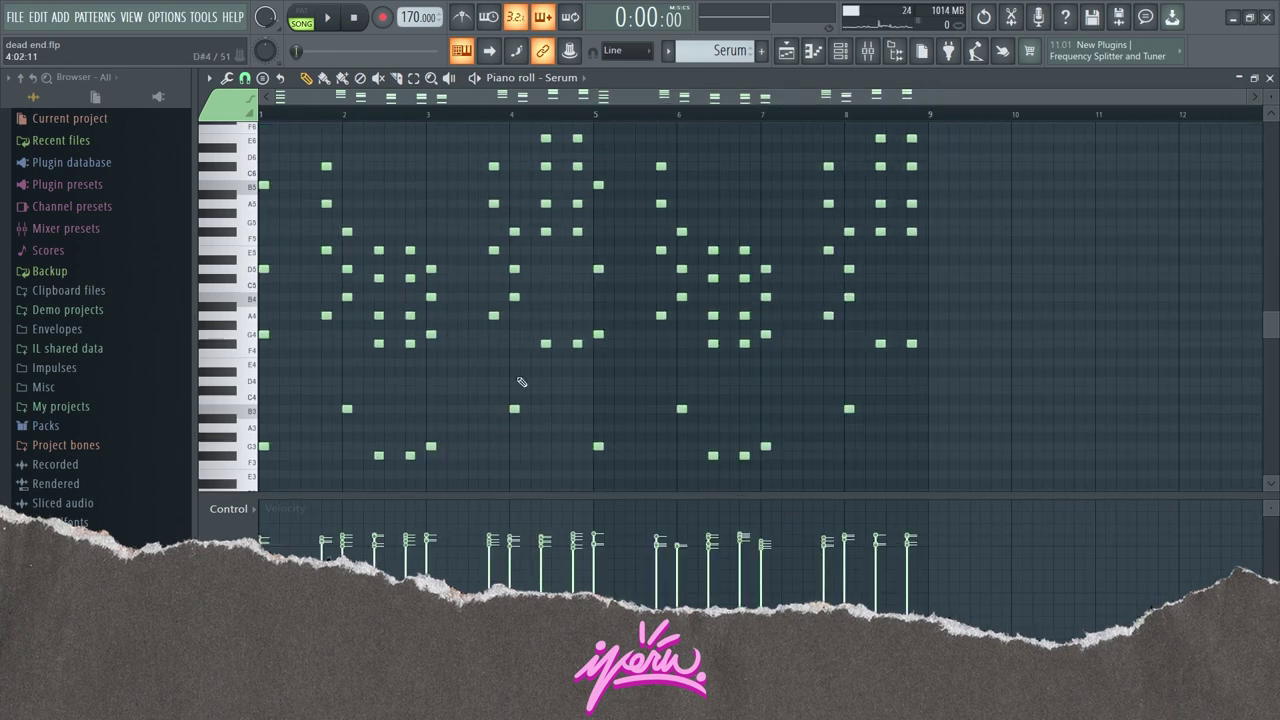
pyautogui.moveTo(412, 248); pyautogui.dragTo(373, 491)
pyautogui.moveTo(543, 356); pyautogui.dragTo(580, 163)
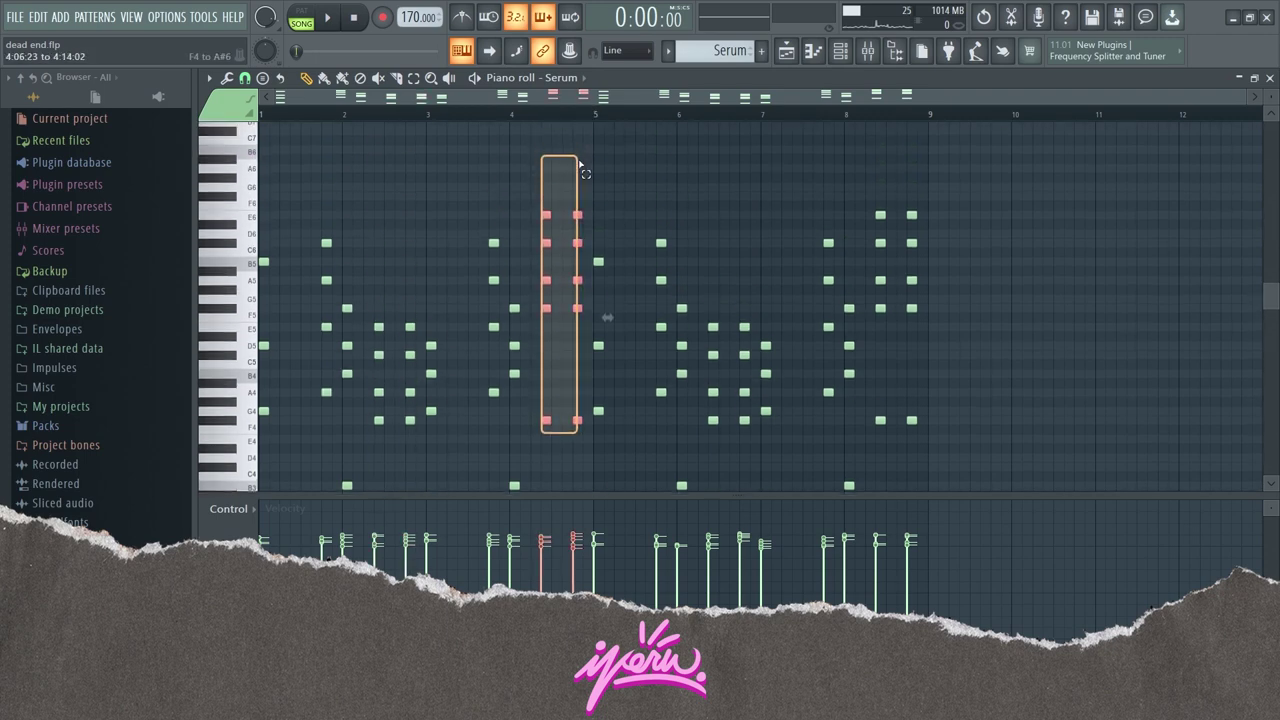
pyautogui.click(436, 200)
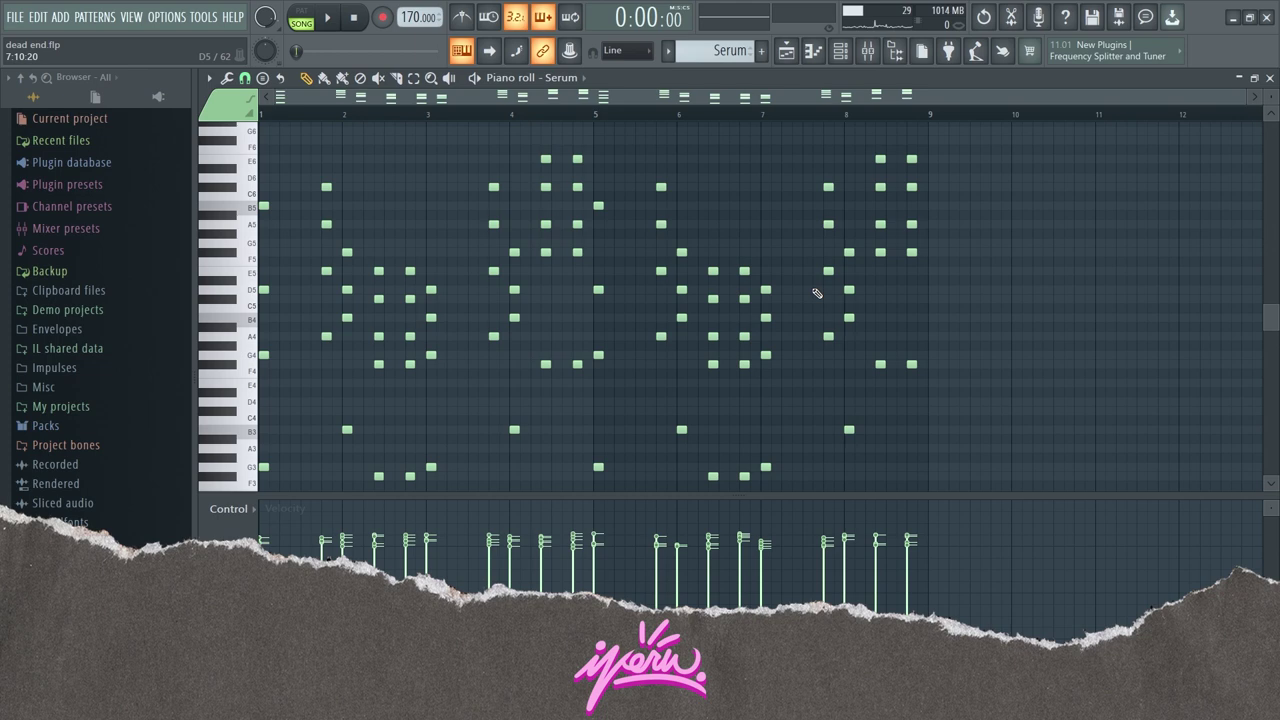
pyautogui.press('F5')
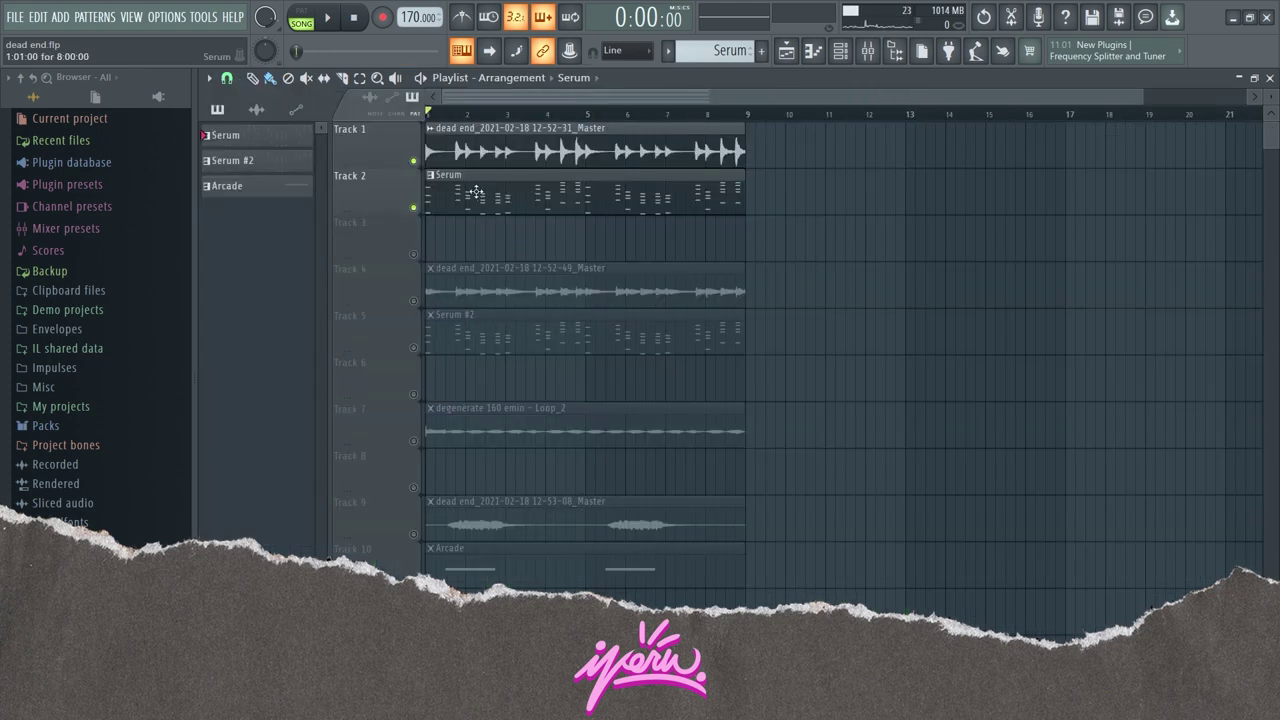
# Solo Tracks 5 and 4, then play the Serum #2 melody in the piano roll
pyautogui.keyDown('ctrl'); pyautogui.click(415, 347); pyautogui.keyUp('ctrl')
pyautogui.click(413, 300)
pyautogui.doubleClick(522, 332)
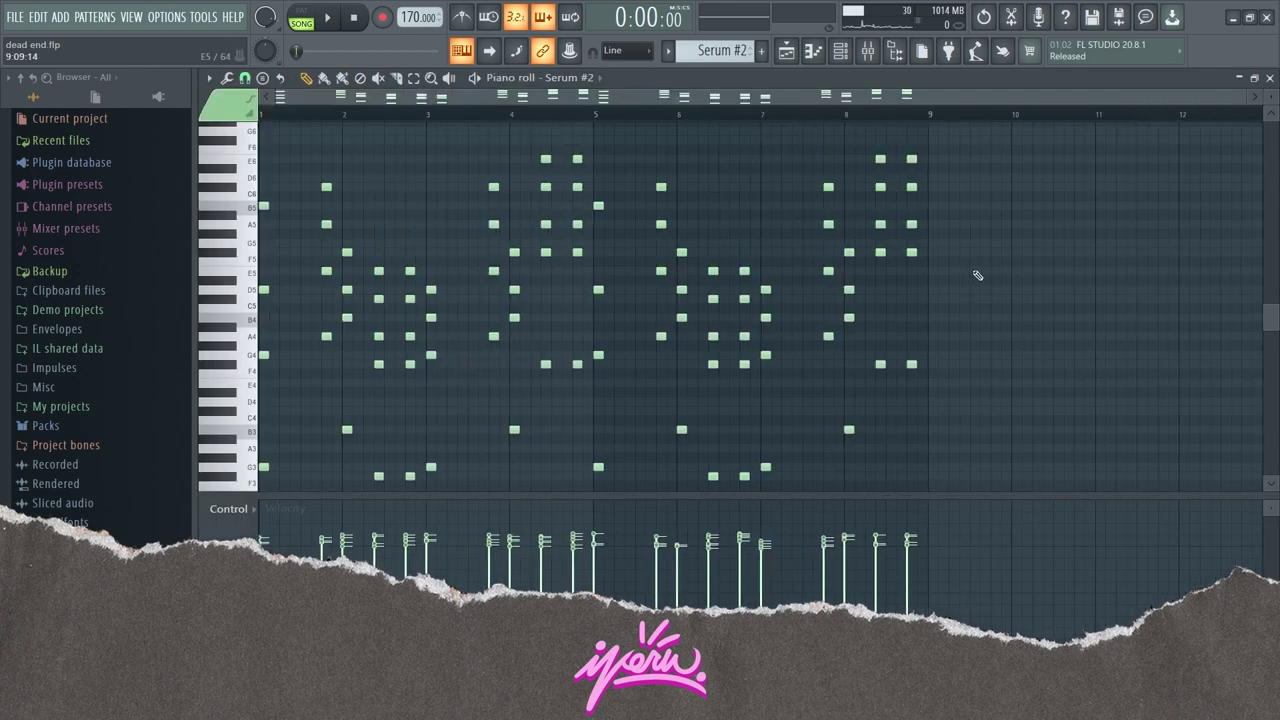
pyautogui.press('space')
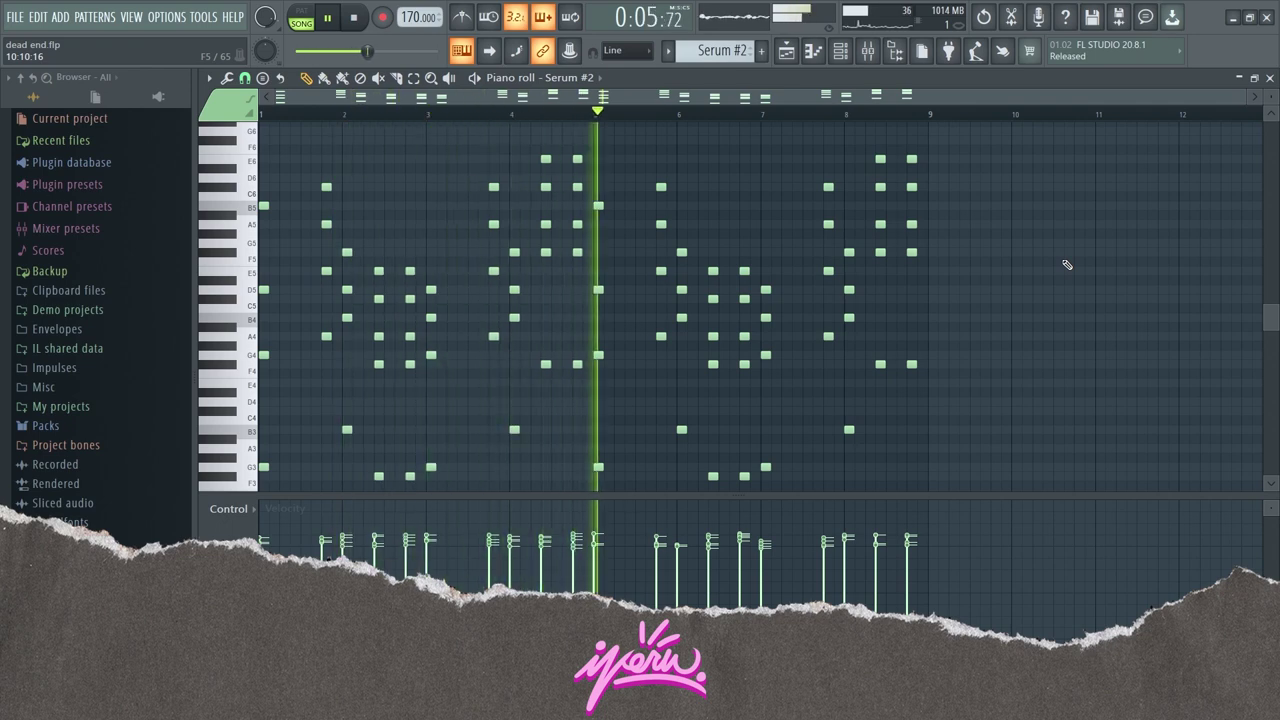
pyautogui.press('space')
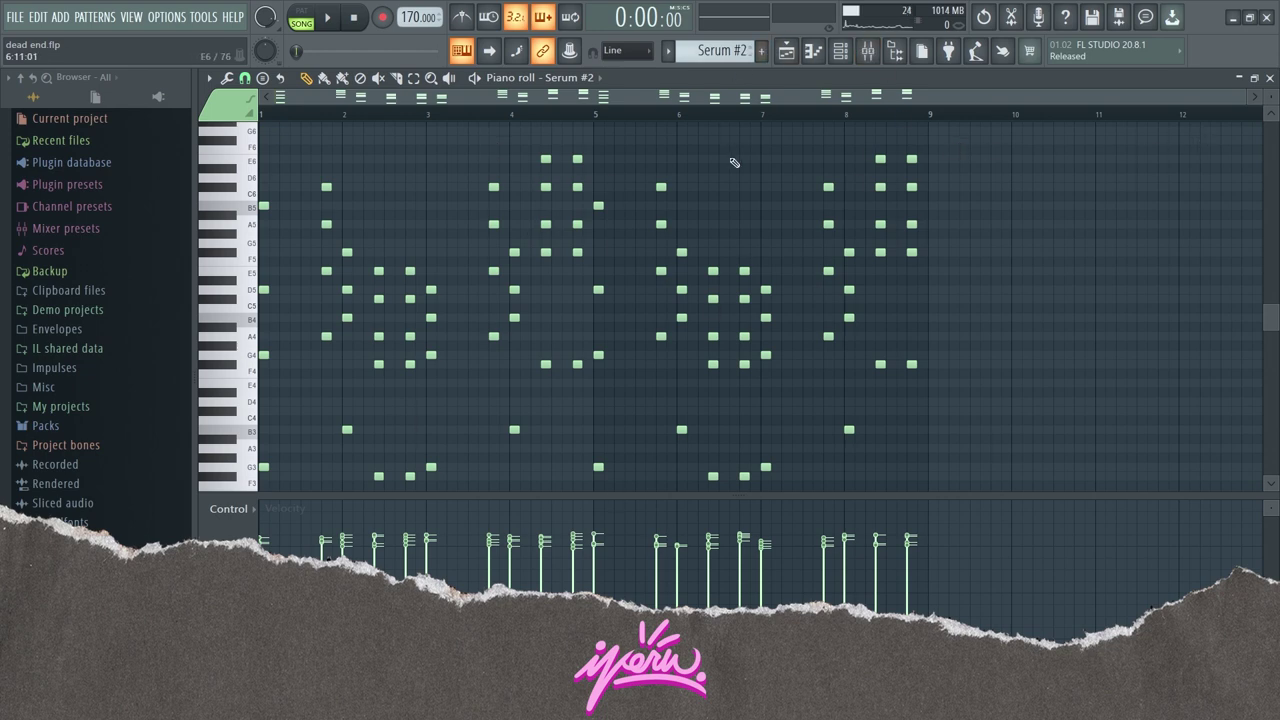
# Show the Playlist and play the soloed Track 7 degenerate loop, then stop
pyautogui.click(787, 50)
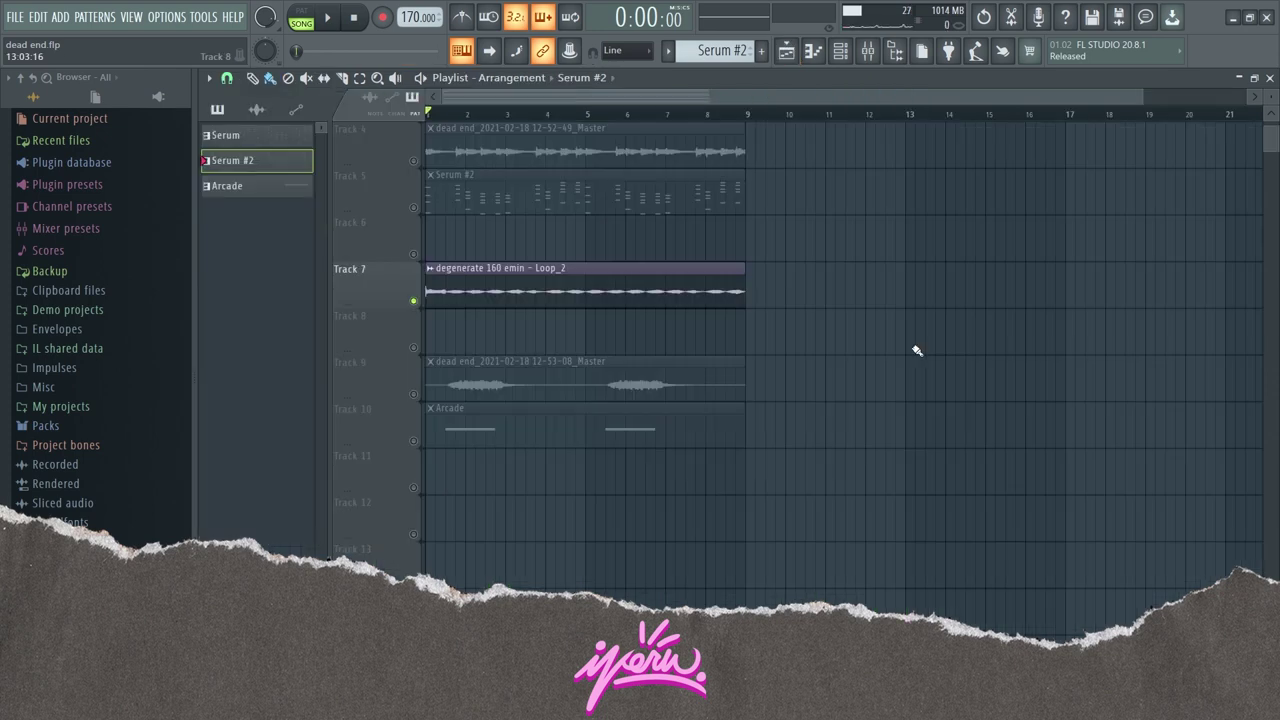
pyautogui.press('space')
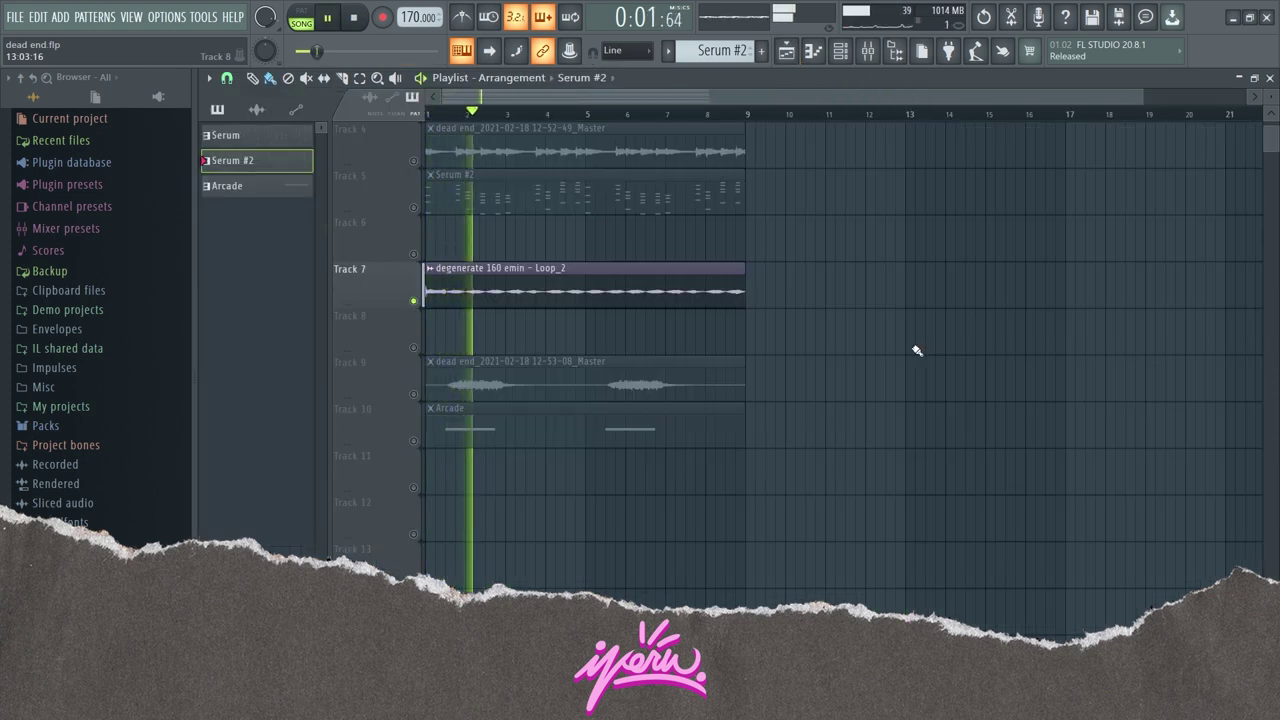
pyautogui.press('space')
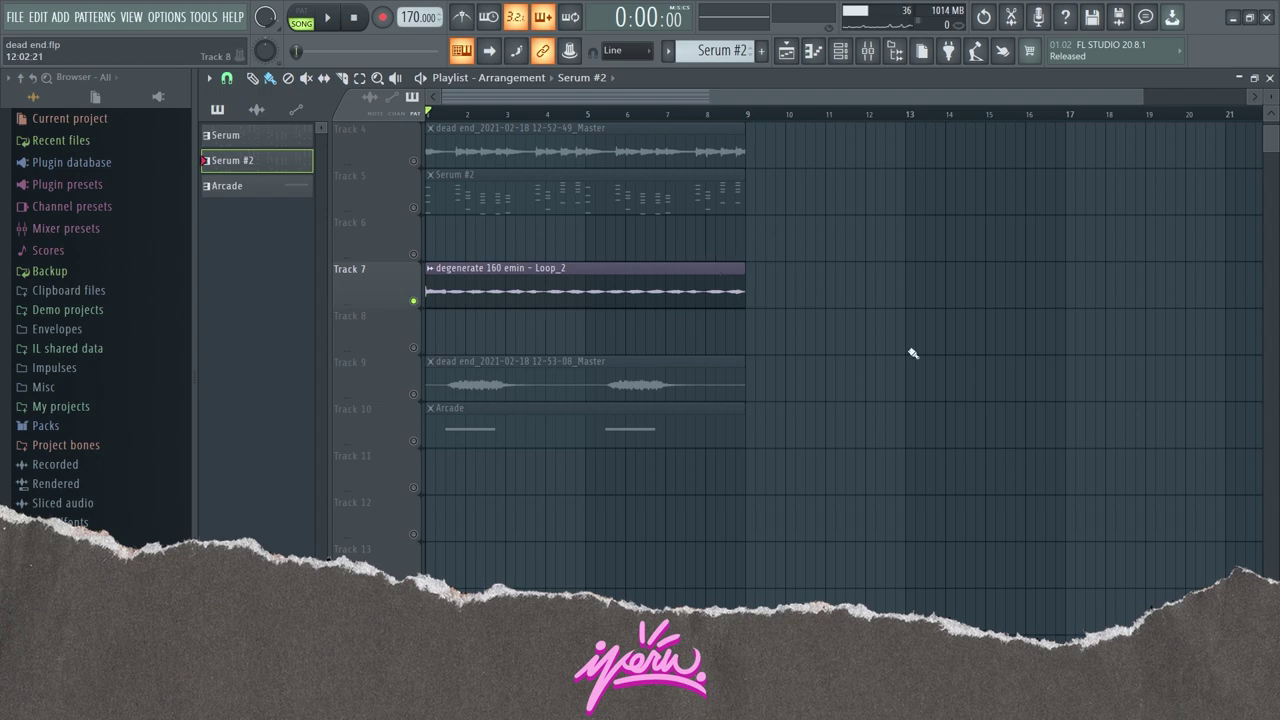
# Play Track 9 with the Arcade track on Track 10, then open the Arcade instrument
pyautogui.rightClick(414, 394)
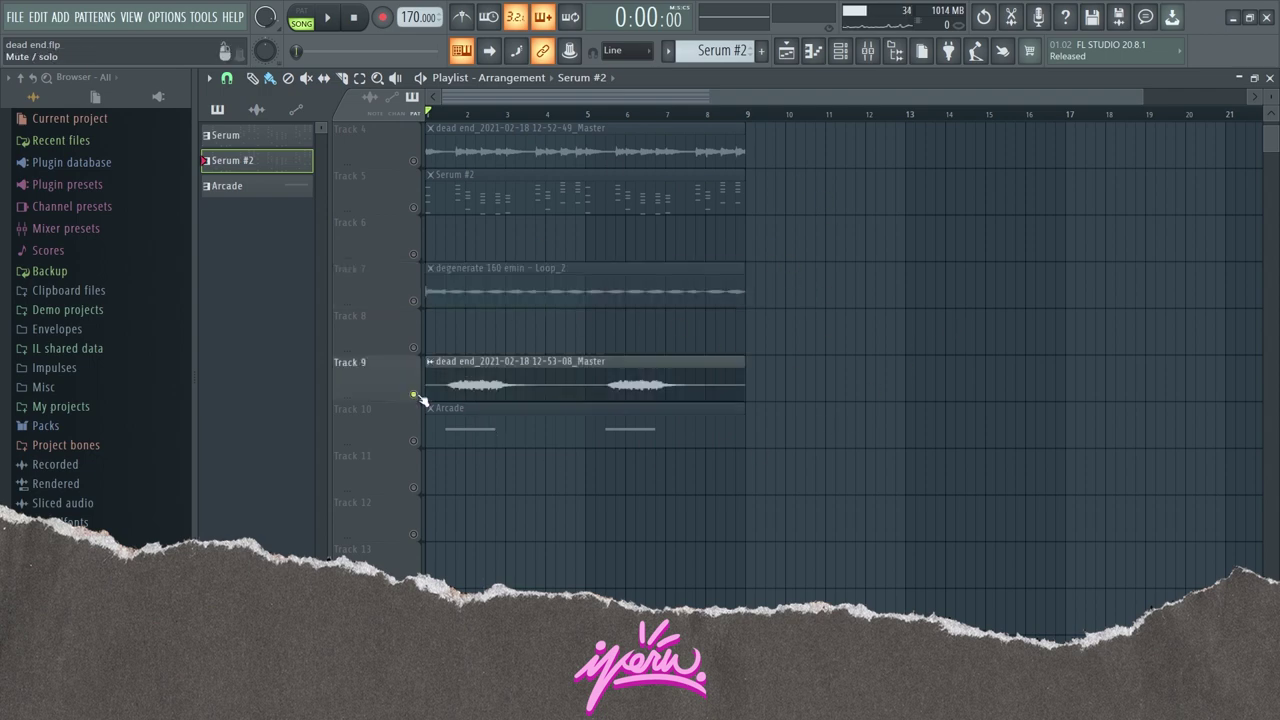
pyautogui.click(415, 441)
pyautogui.press('space')
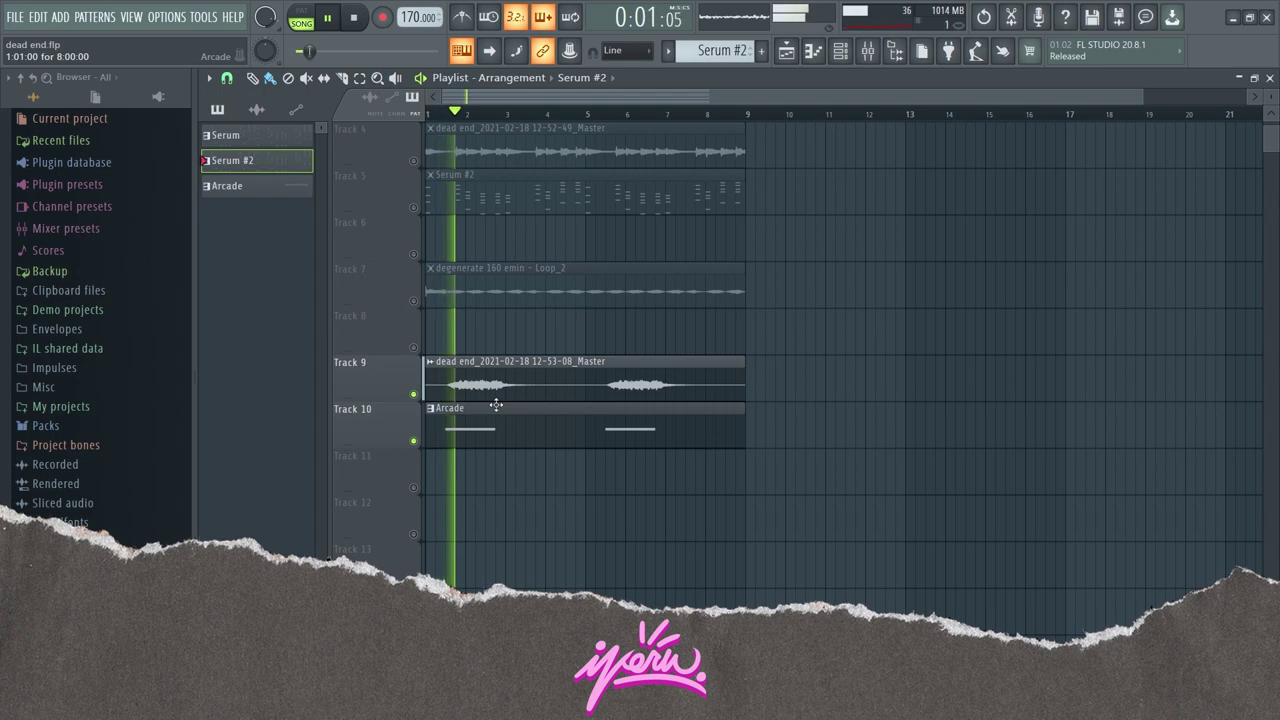
pyautogui.press('space')
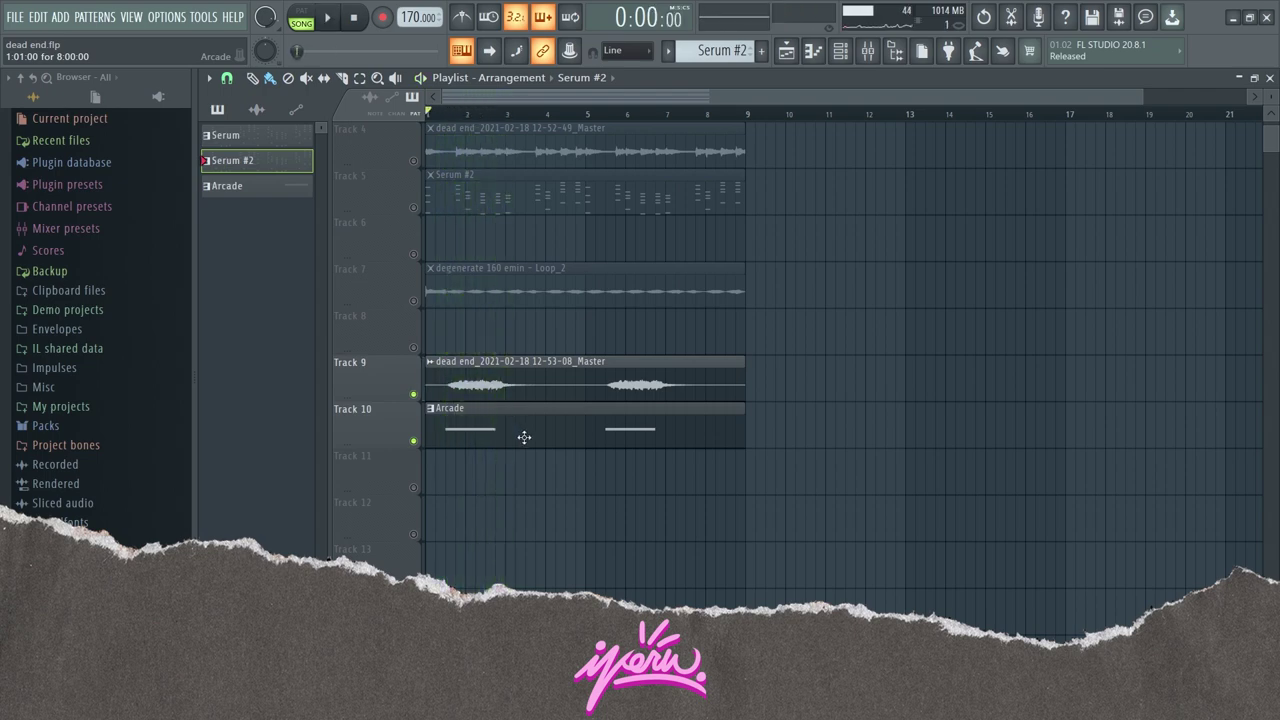
pyautogui.doubleClick(523, 437)
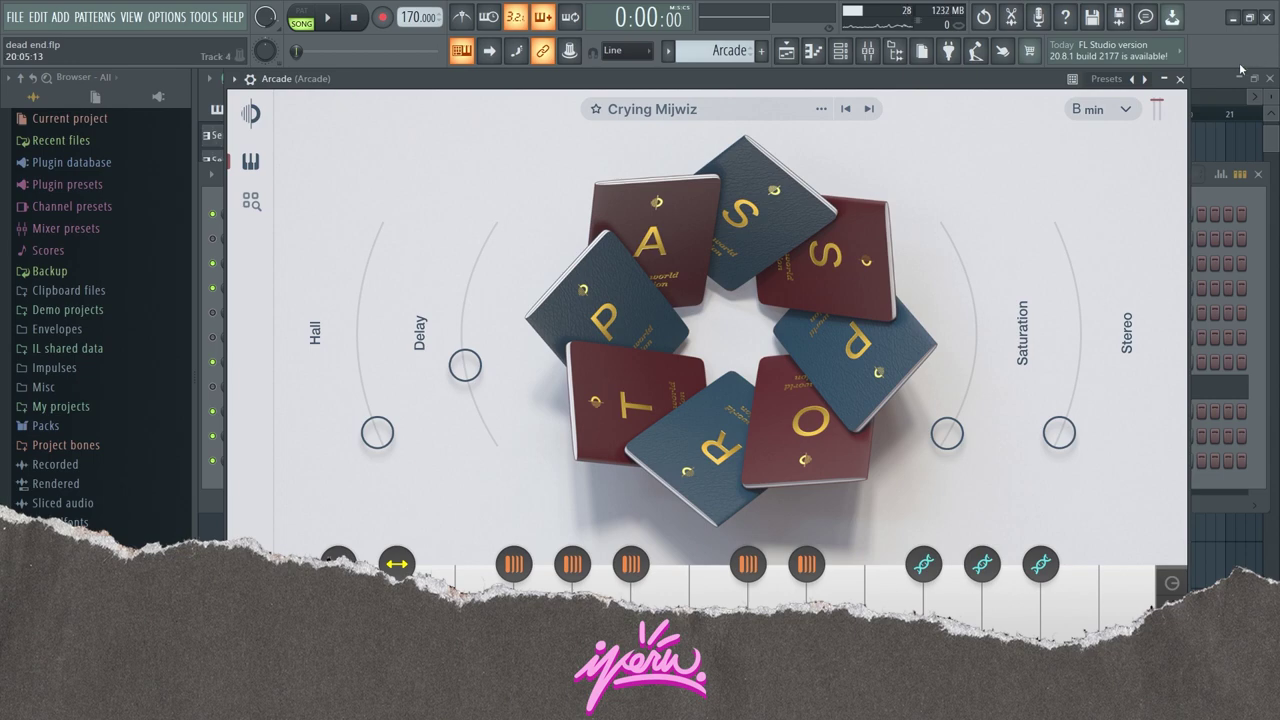
# Close Arcade and browse Serum's Quadra Serum Bank presets
pyautogui.click(1180, 80)
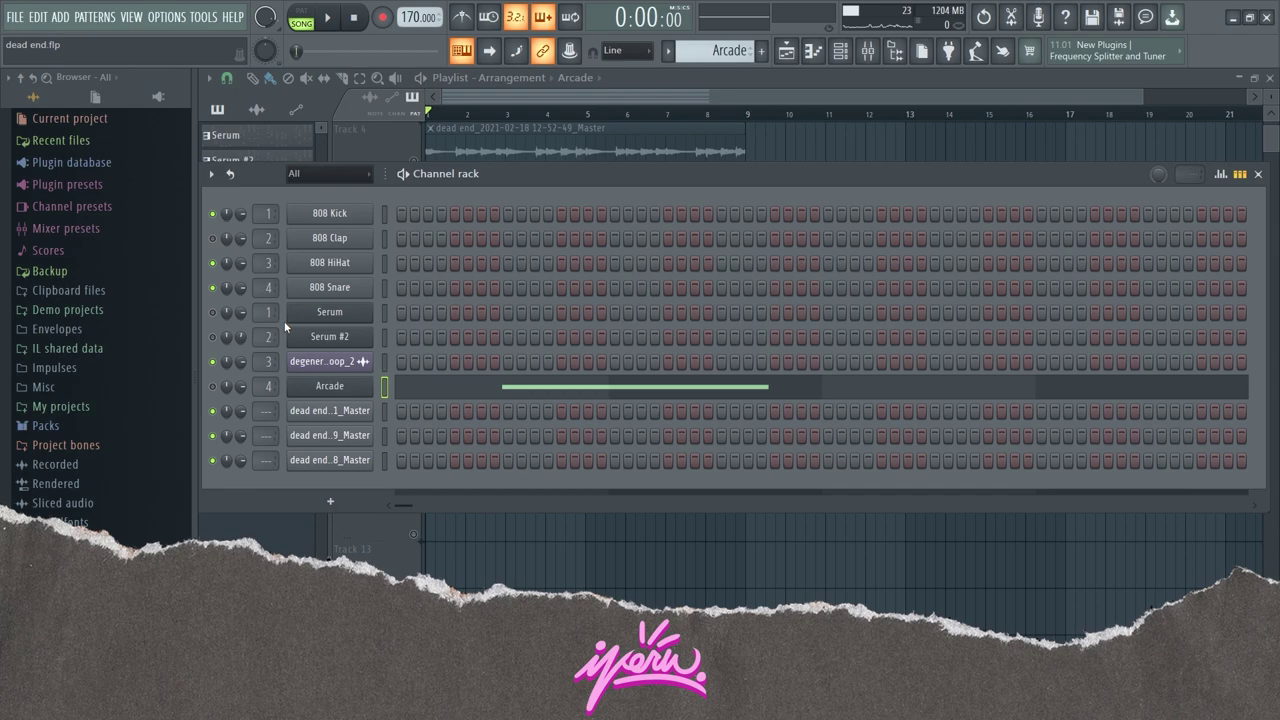
pyautogui.click(340, 315)
pyautogui.click(733, 200)
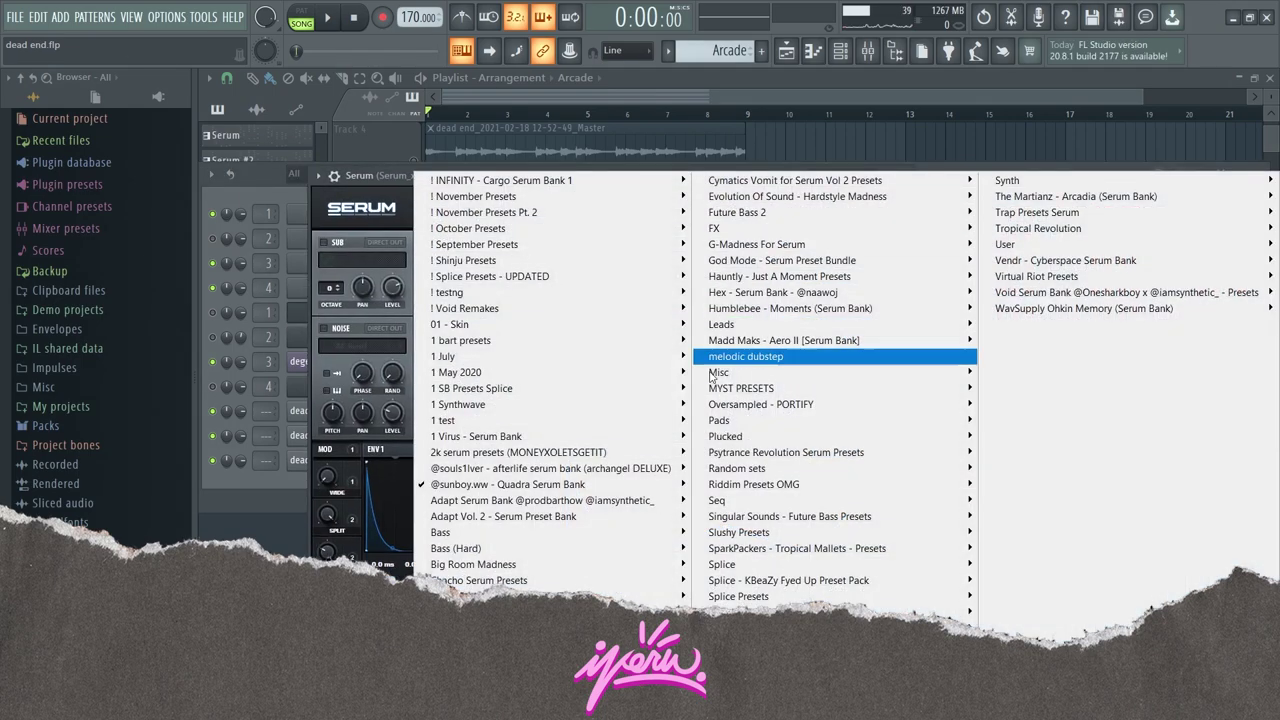
pyautogui.click(985, 560)
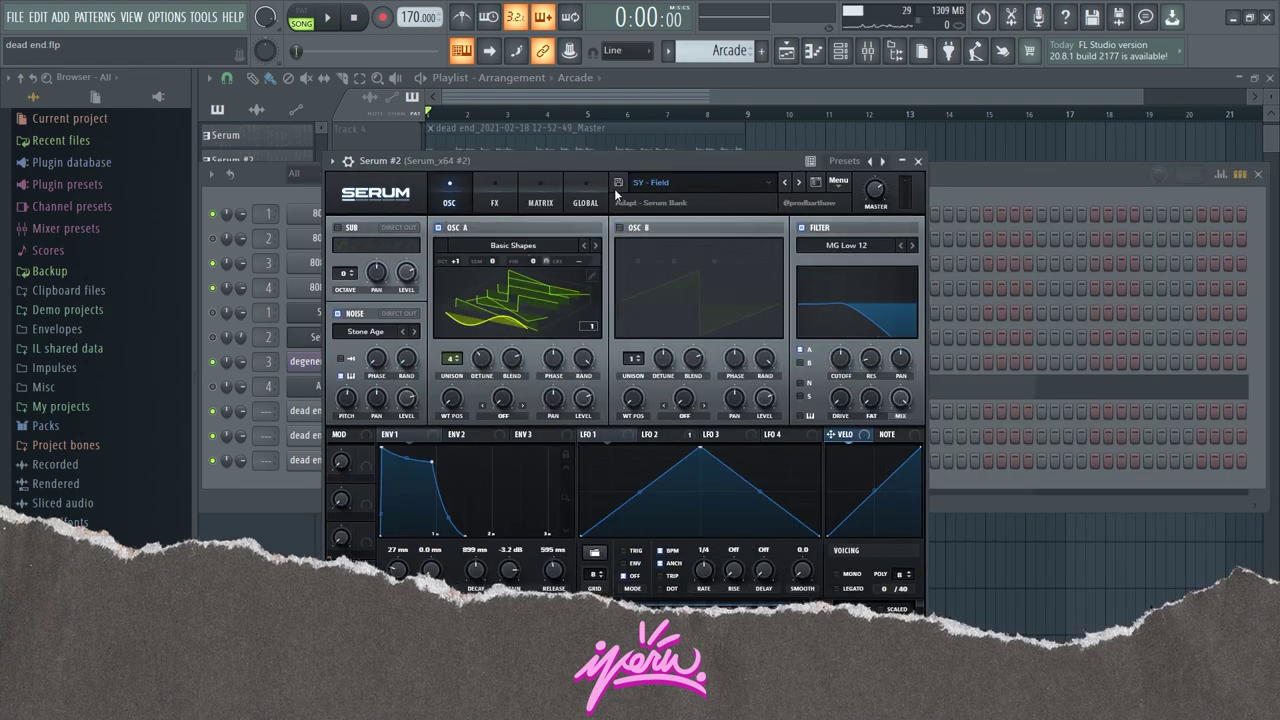
# Check Serum #2's preset banks, close it and open the Mixer
pyautogui.click(677, 193)
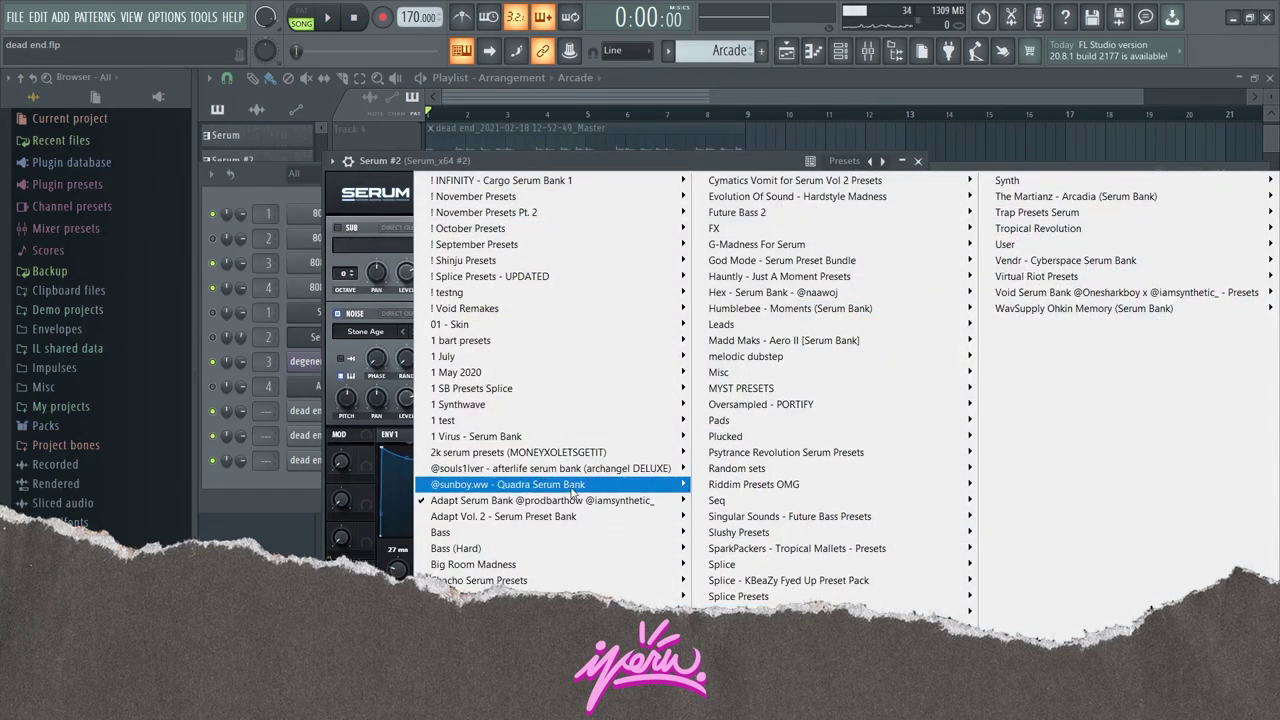
pyautogui.click(381, 170)
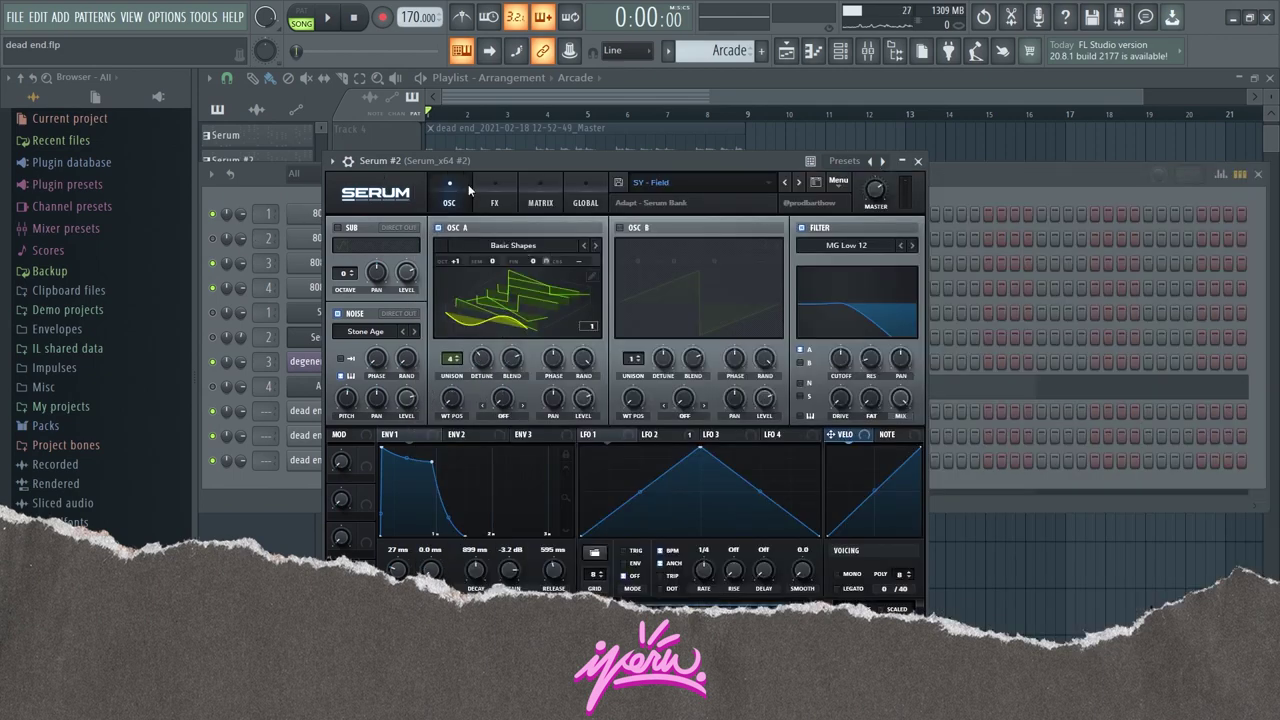
pyautogui.click(920, 161)
pyautogui.press('F9')
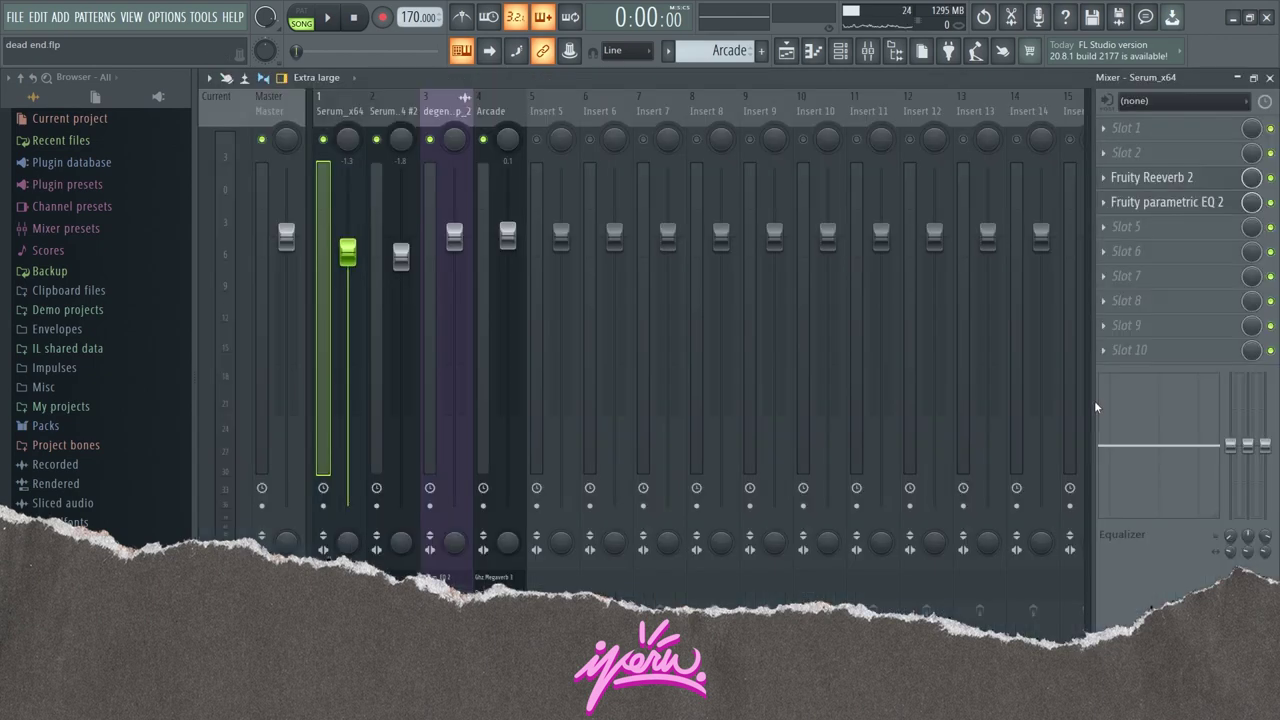
pyautogui.click(1158, 179)
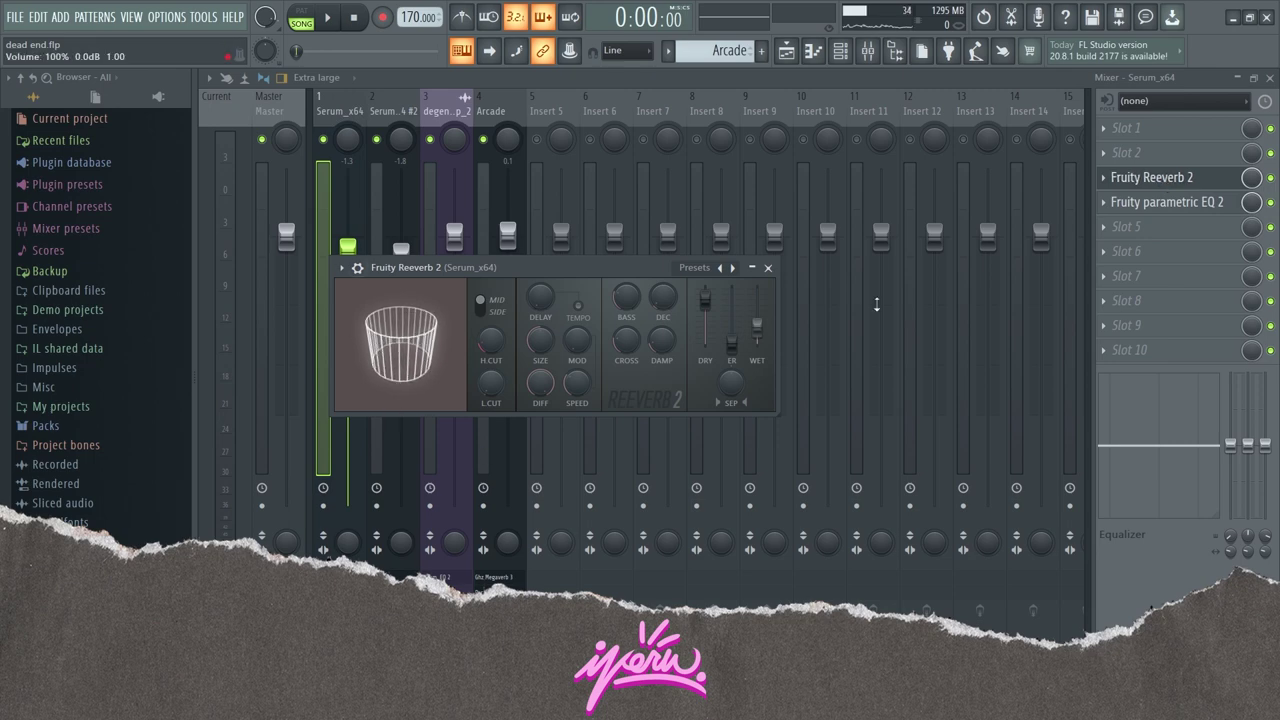
pyautogui.click(1152, 178)
pyautogui.click(1163, 208)
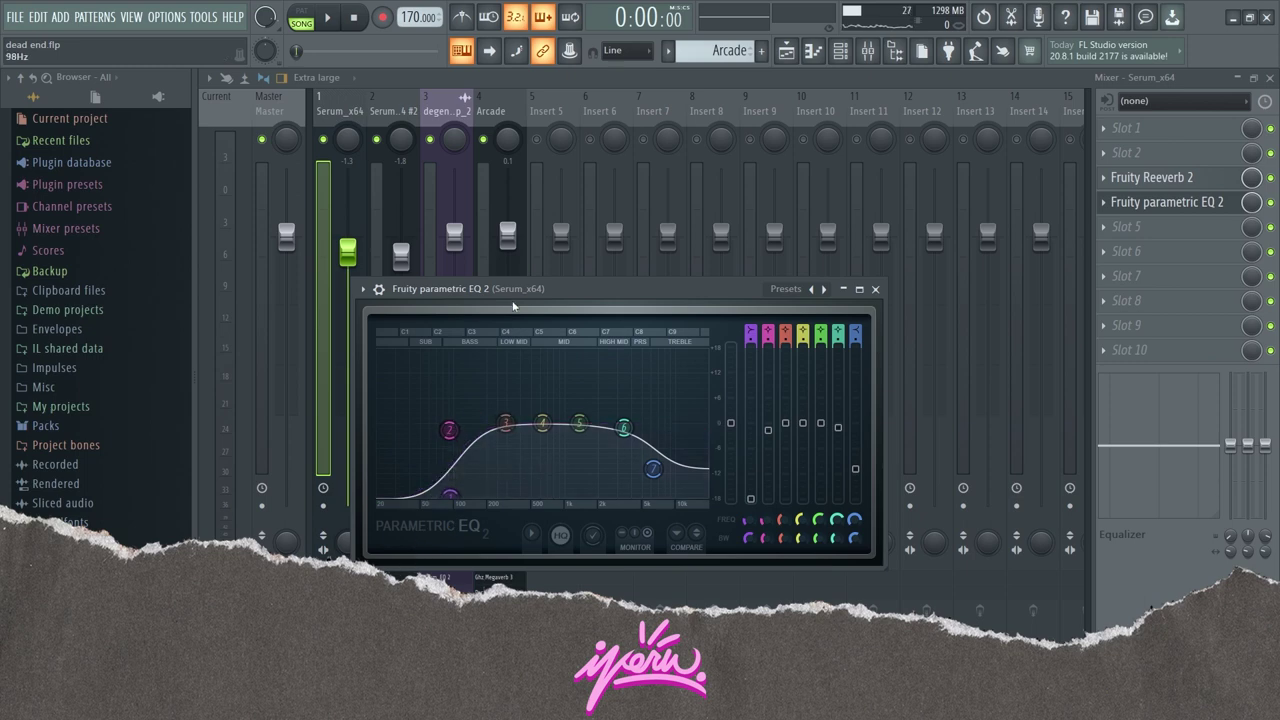
pyautogui.moveTo(532, 289); pyautogui.dragTo(522, 232)
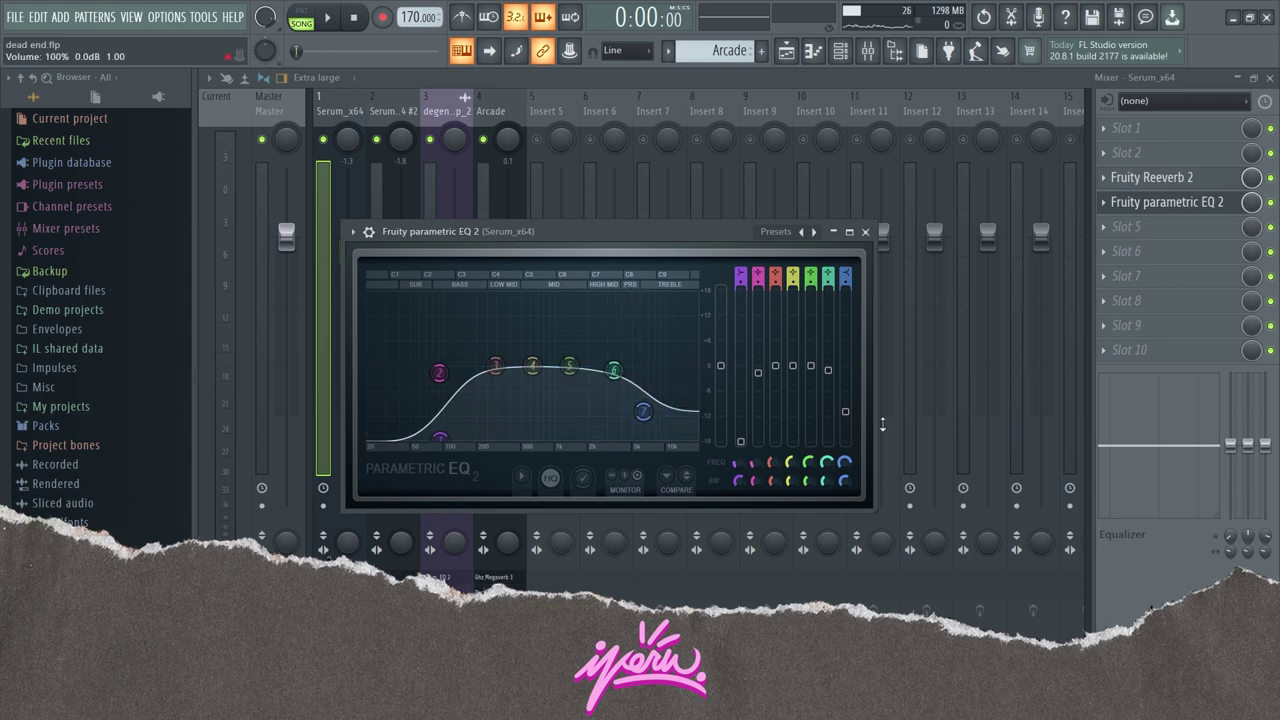
# Review the Serum #2 insert's Fruity Reeverb 2 and parametric EQ 2
pyautogui.click(866, 233)
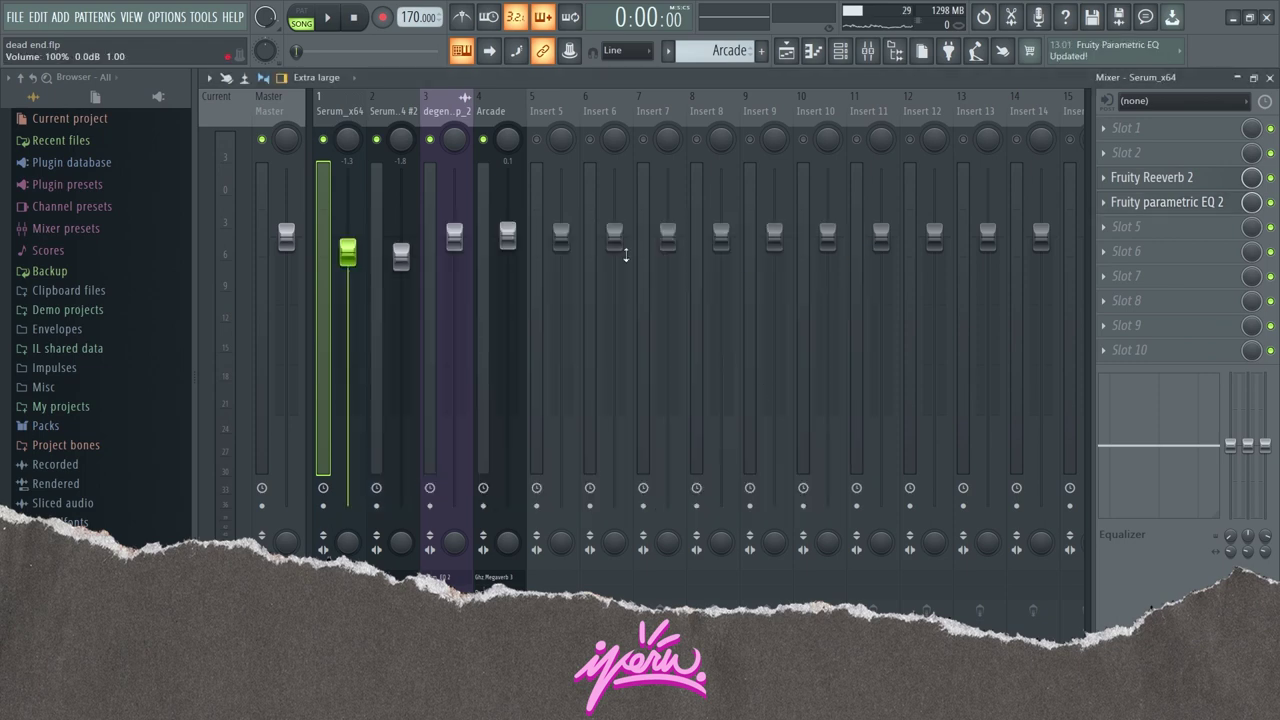
pyautogui.click(396, 111)
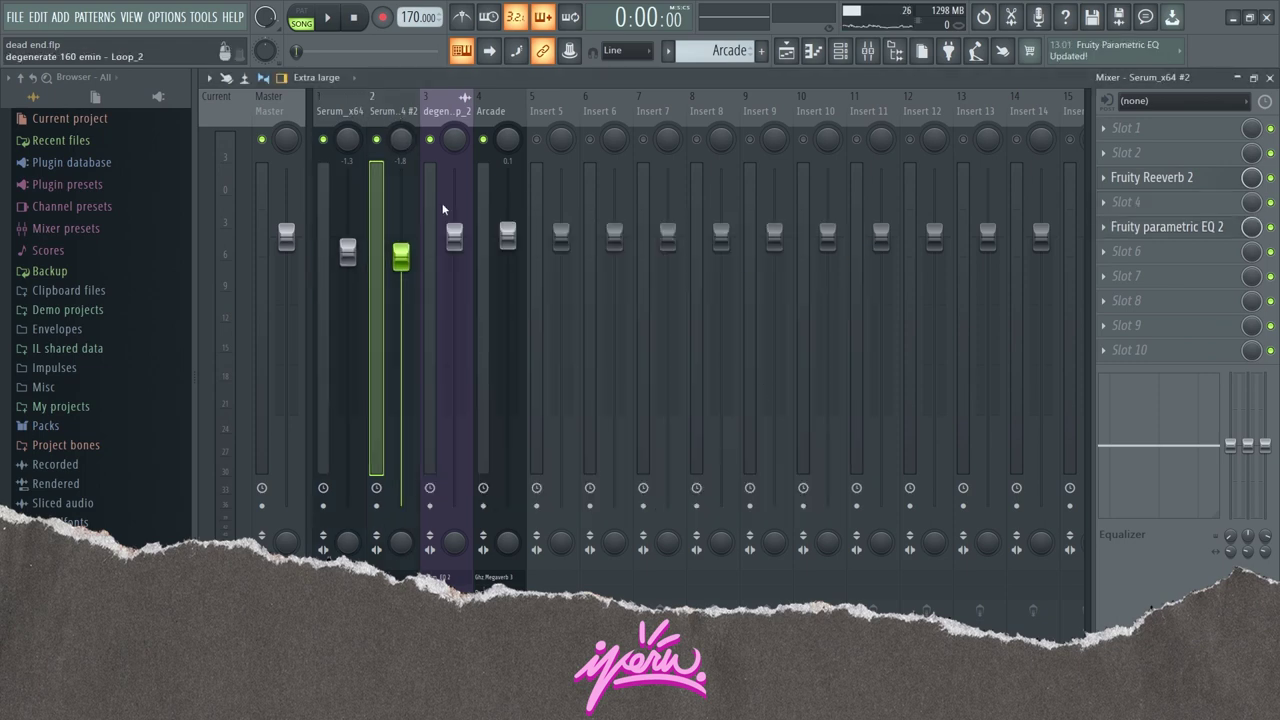
pyautogui.click(1152, 177)
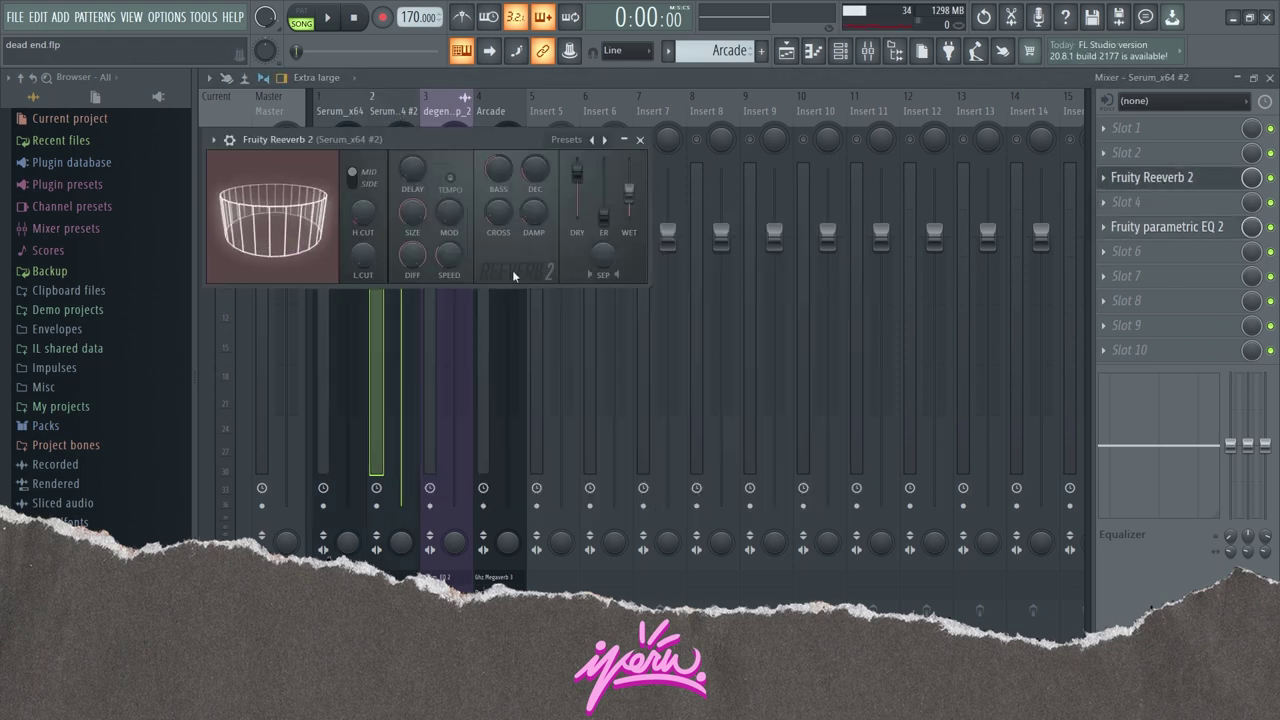
pyautogui.click(641, 139)
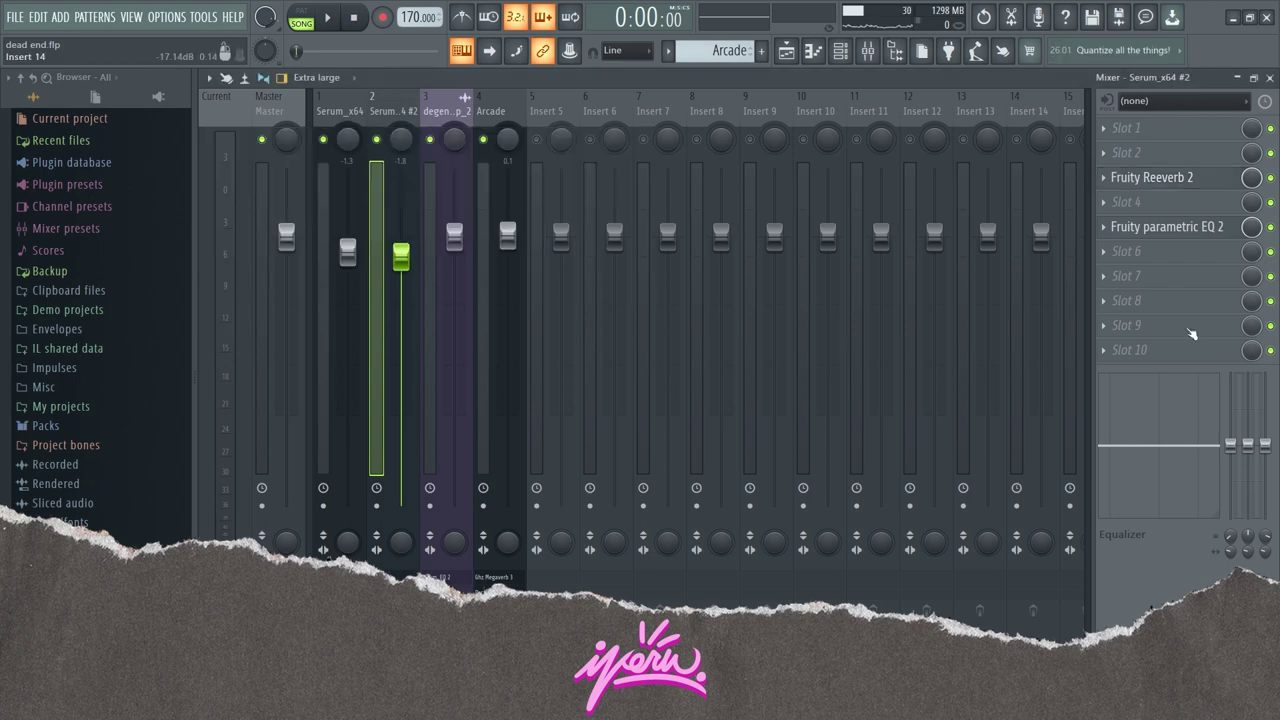
pyautogui.click(1158, 228)
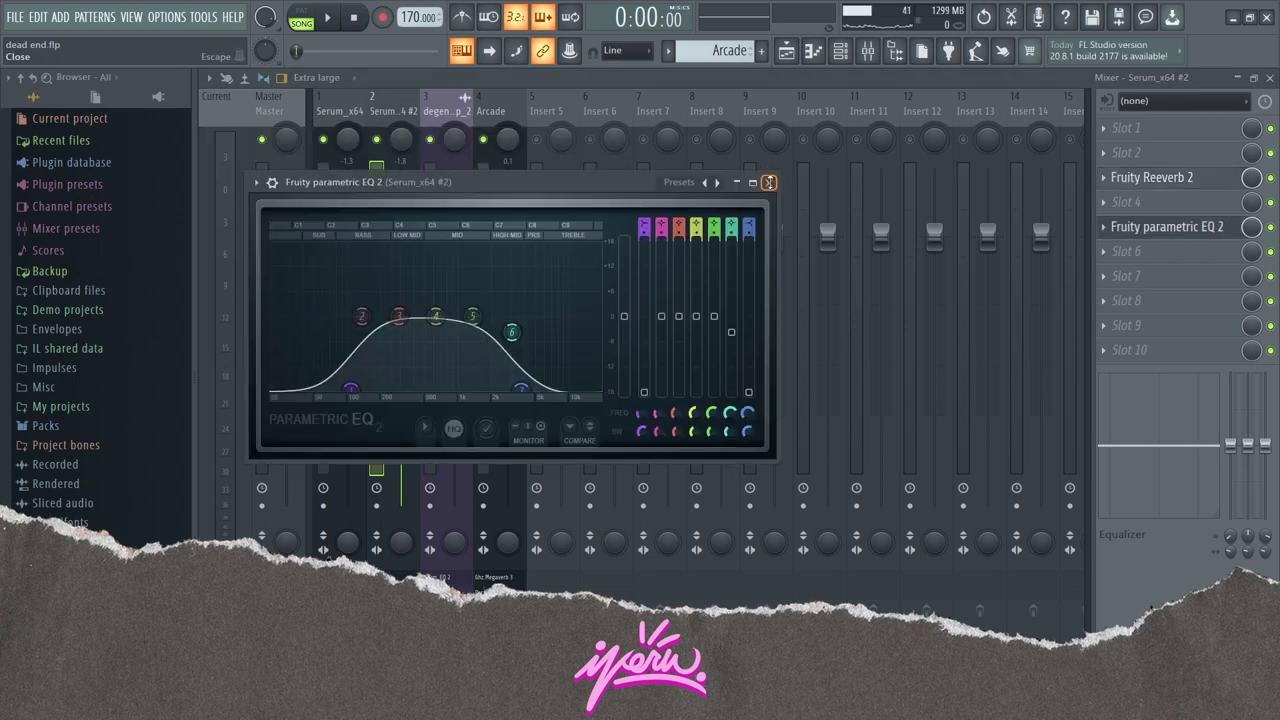
pyautogui.click(768, 182)
# On the Arcade insert, check Ghz Megaverb 3 and open its parametric EQ 2
pyautogui.click(507, 110)
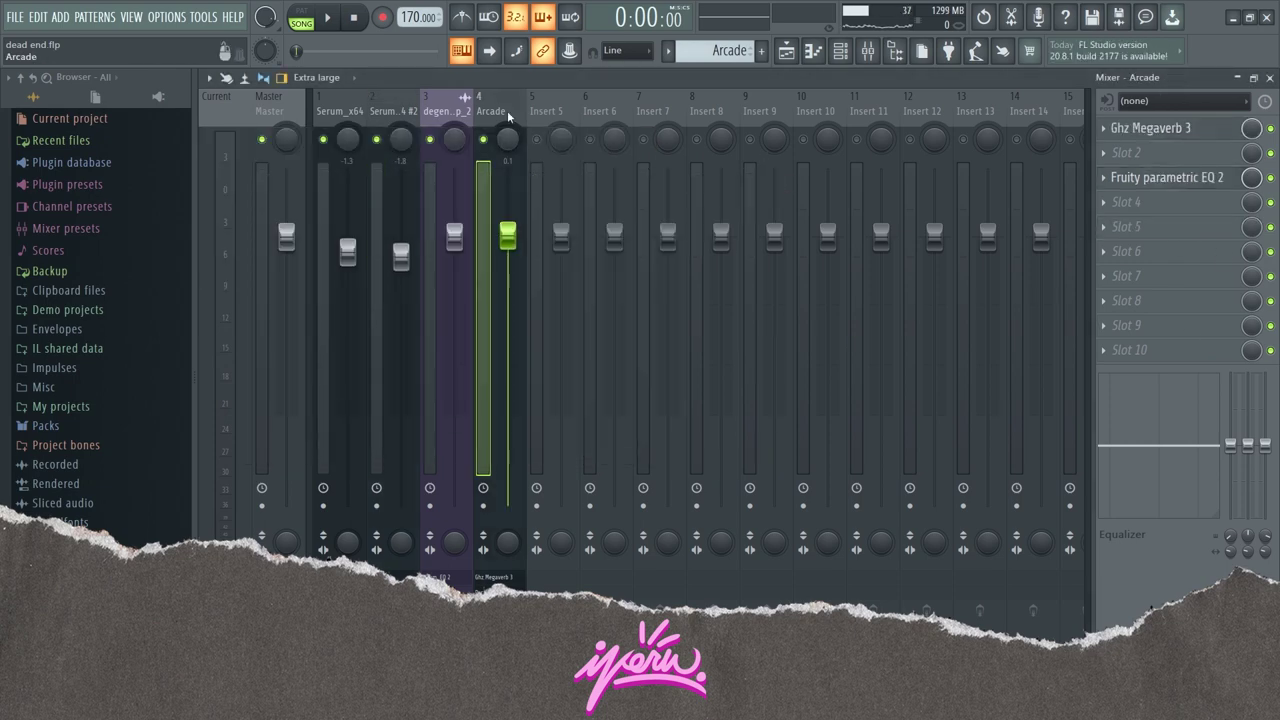
pyautogui.click(1177, 137)
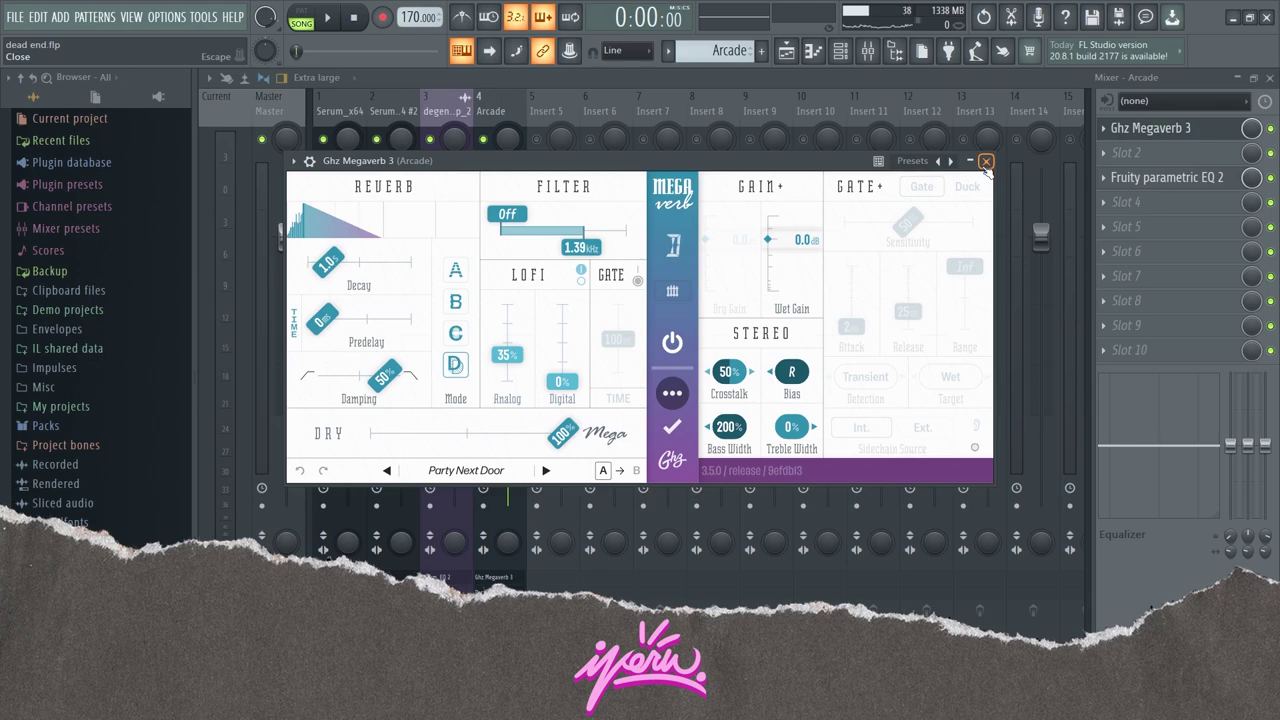
pyautogui.click(986, 161)
pyautogui.click(1167, 177)
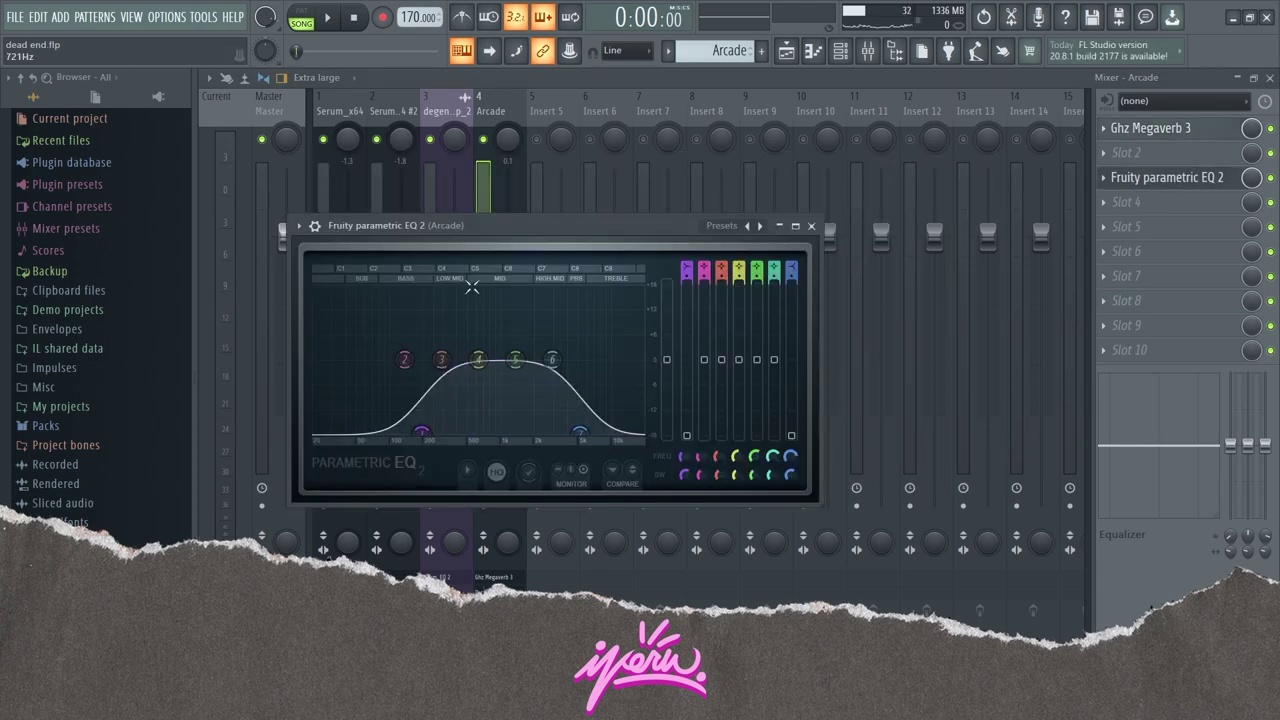
# Switch to the Playlist with F5 and play the full eight-bar loop, then stop
pyautogui.press('F5')
pyautogui.press('space')
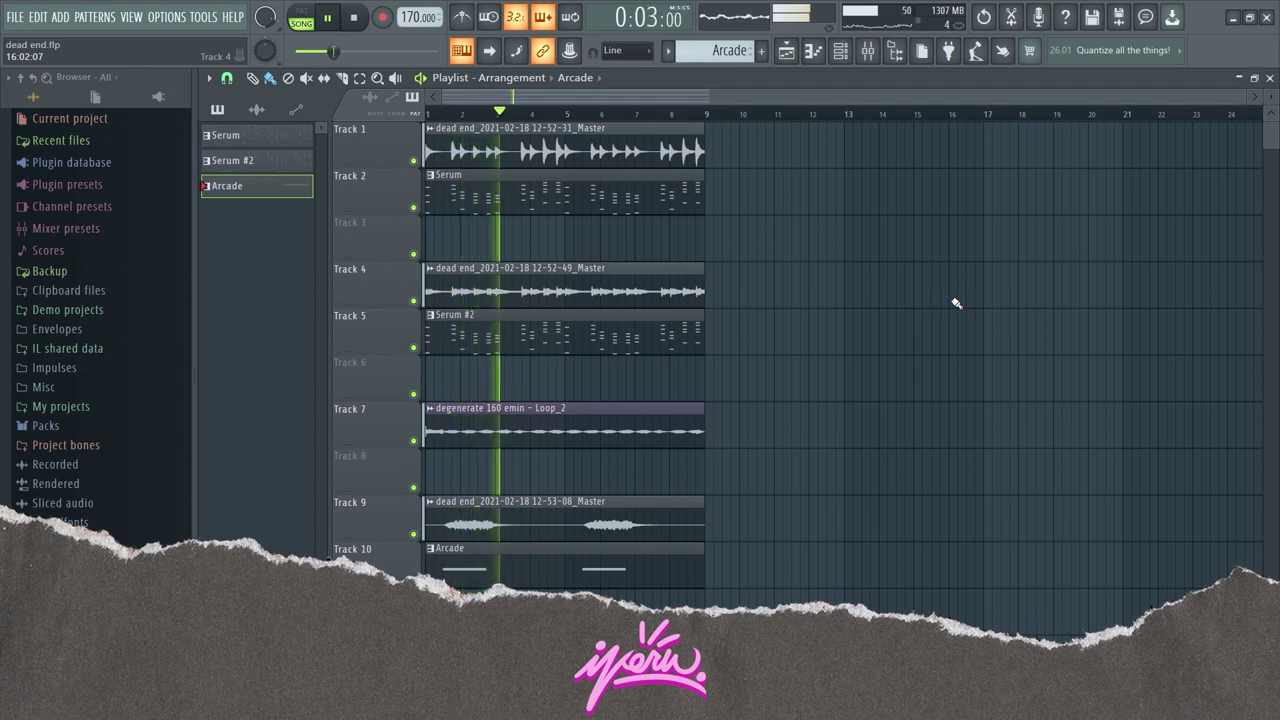
pyautogui.press('space')
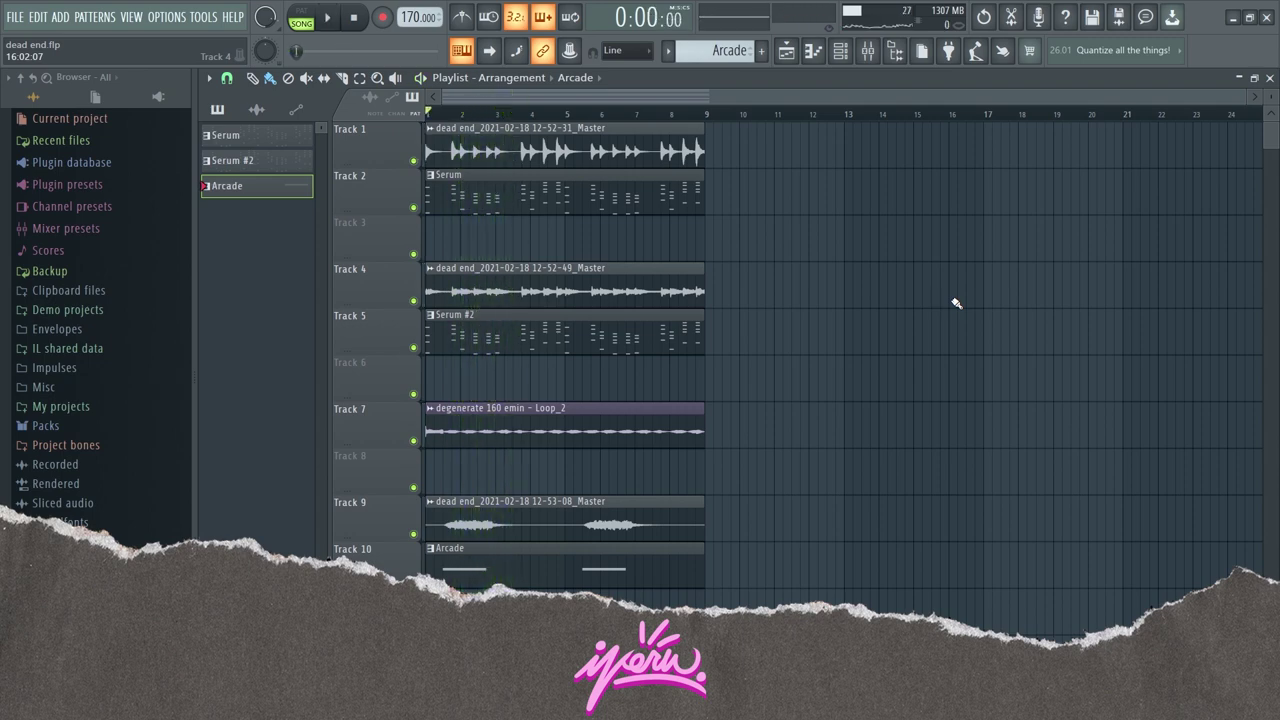